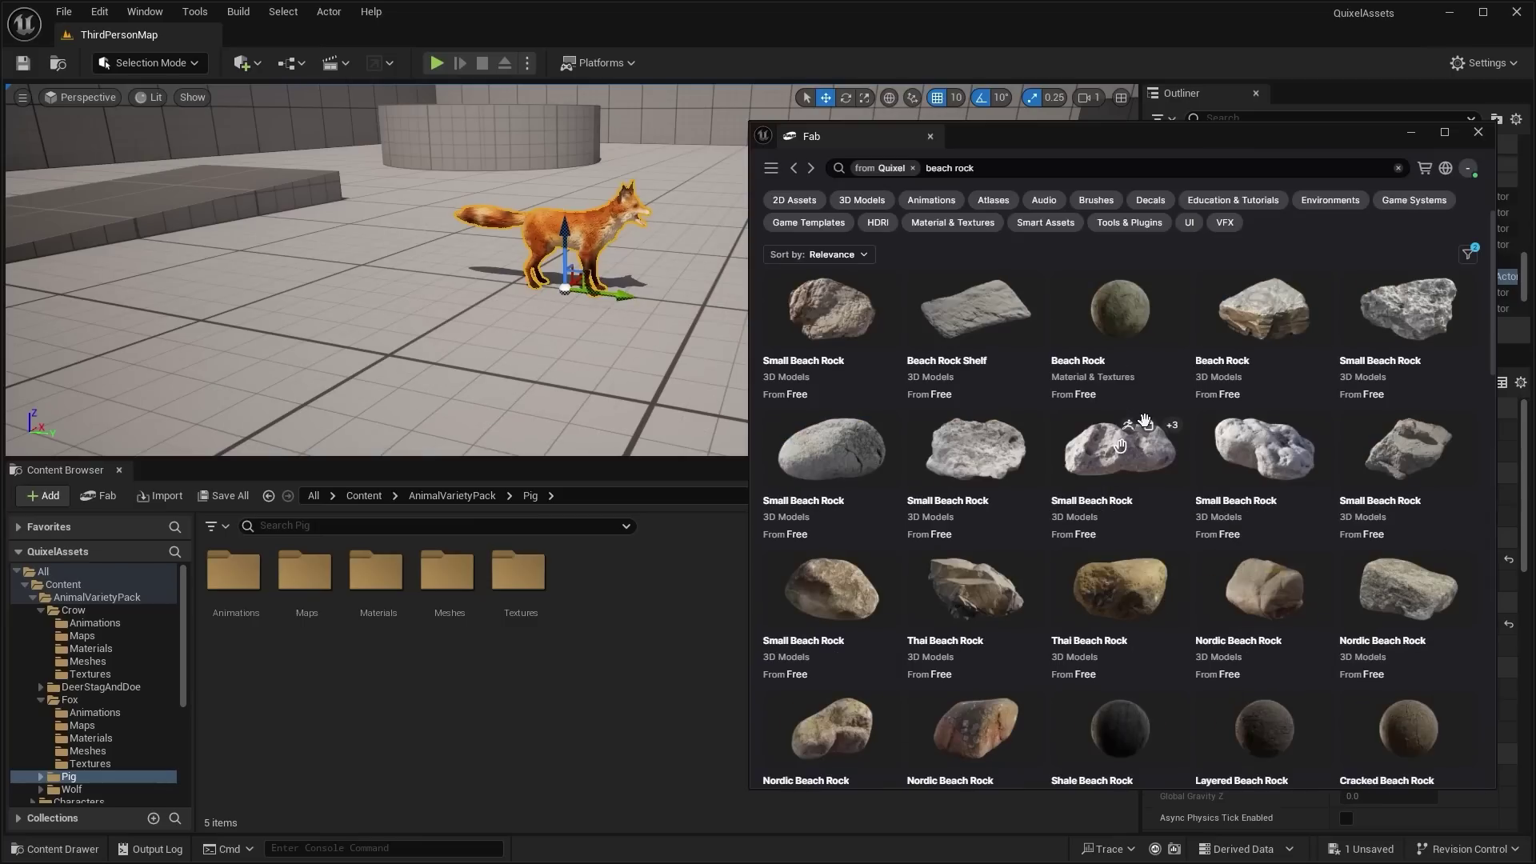
Drag the Thai Beach Rock from the Fab results into the level beside the fox.
scroll(1260, 546, down, 5)
drag(1260, 546, 484, 321)
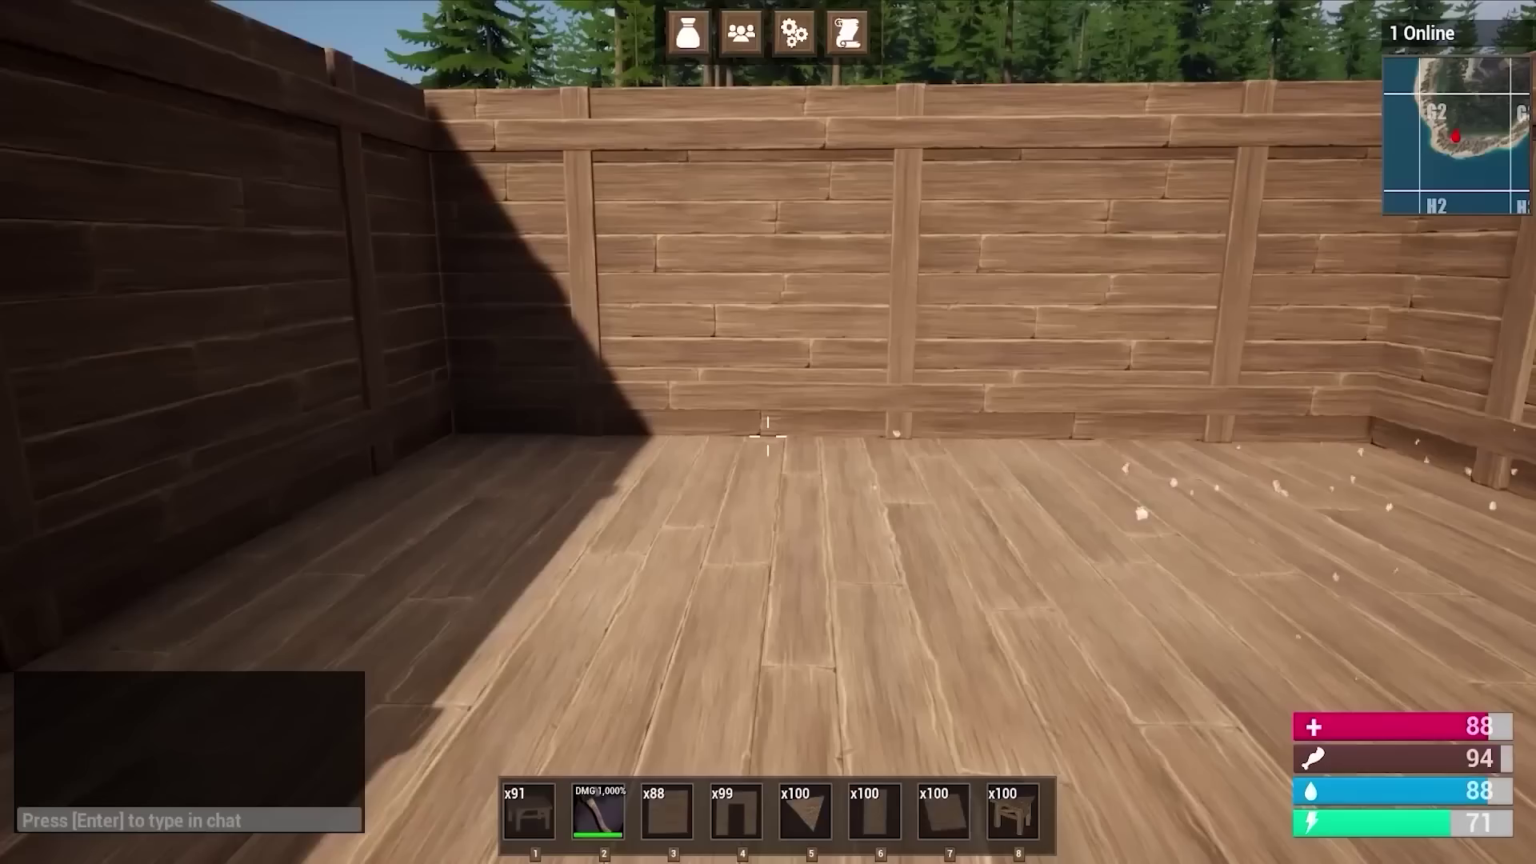
Open the inventory, mine the rock for stone and iron ore, blast the wooden wall, pick the window wall.
key(Tab)
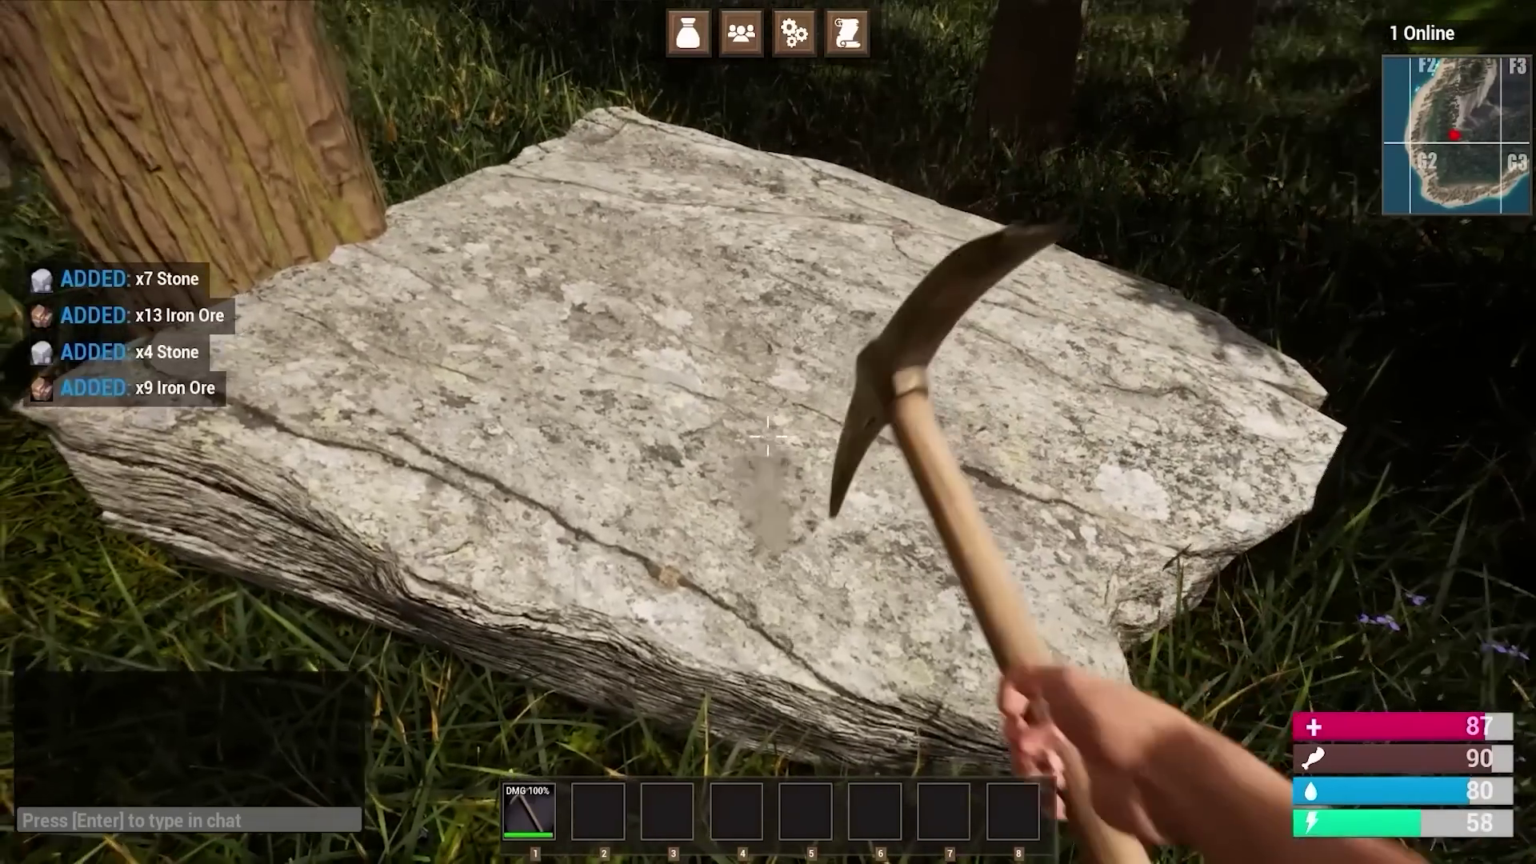
click(768, 436)
click(768, 436)
click(768, 436)
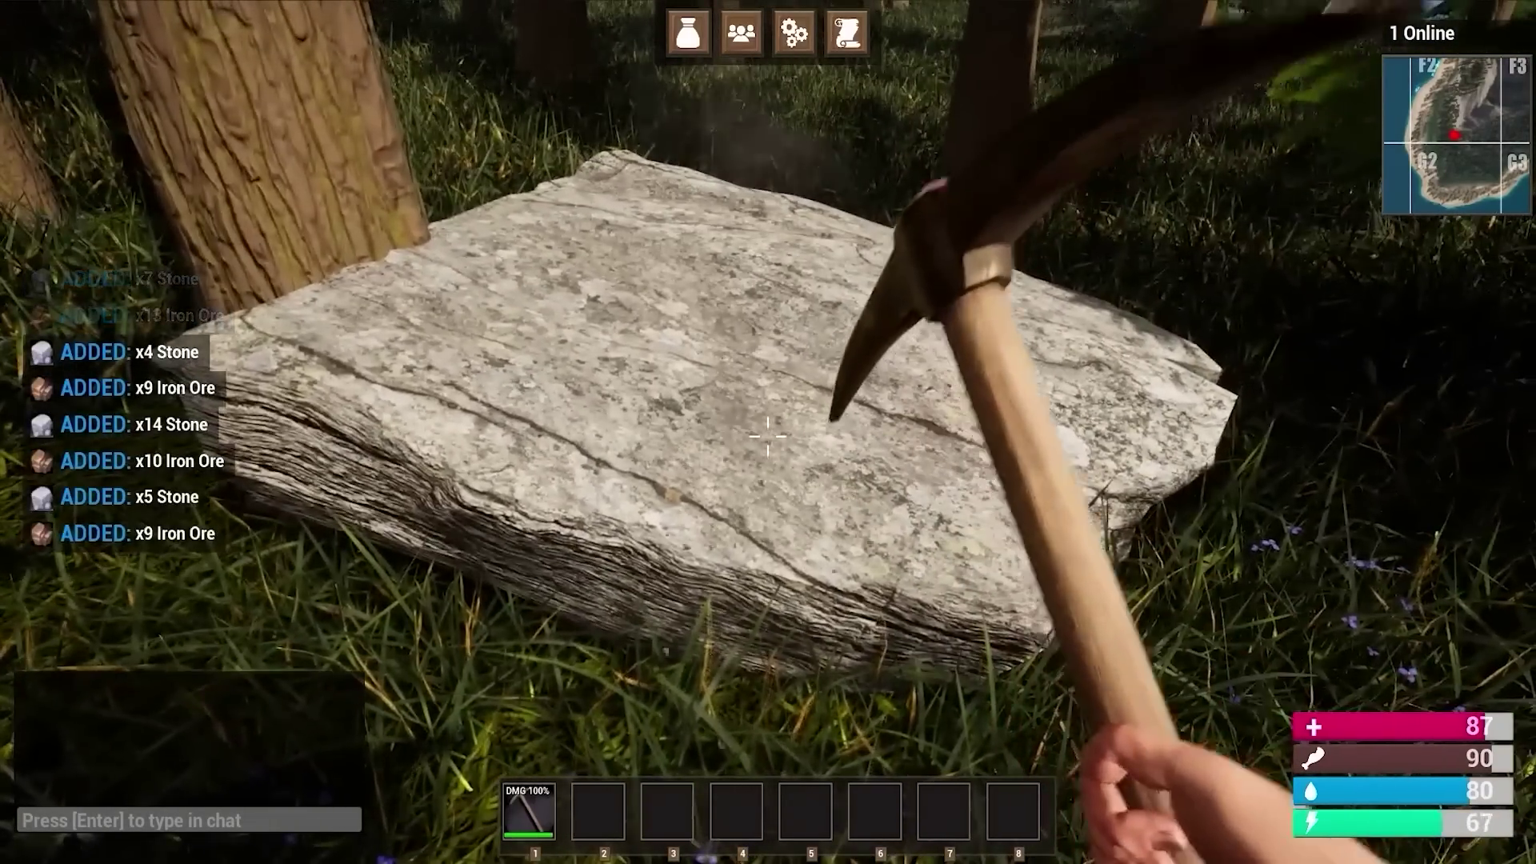
click(768, 436)
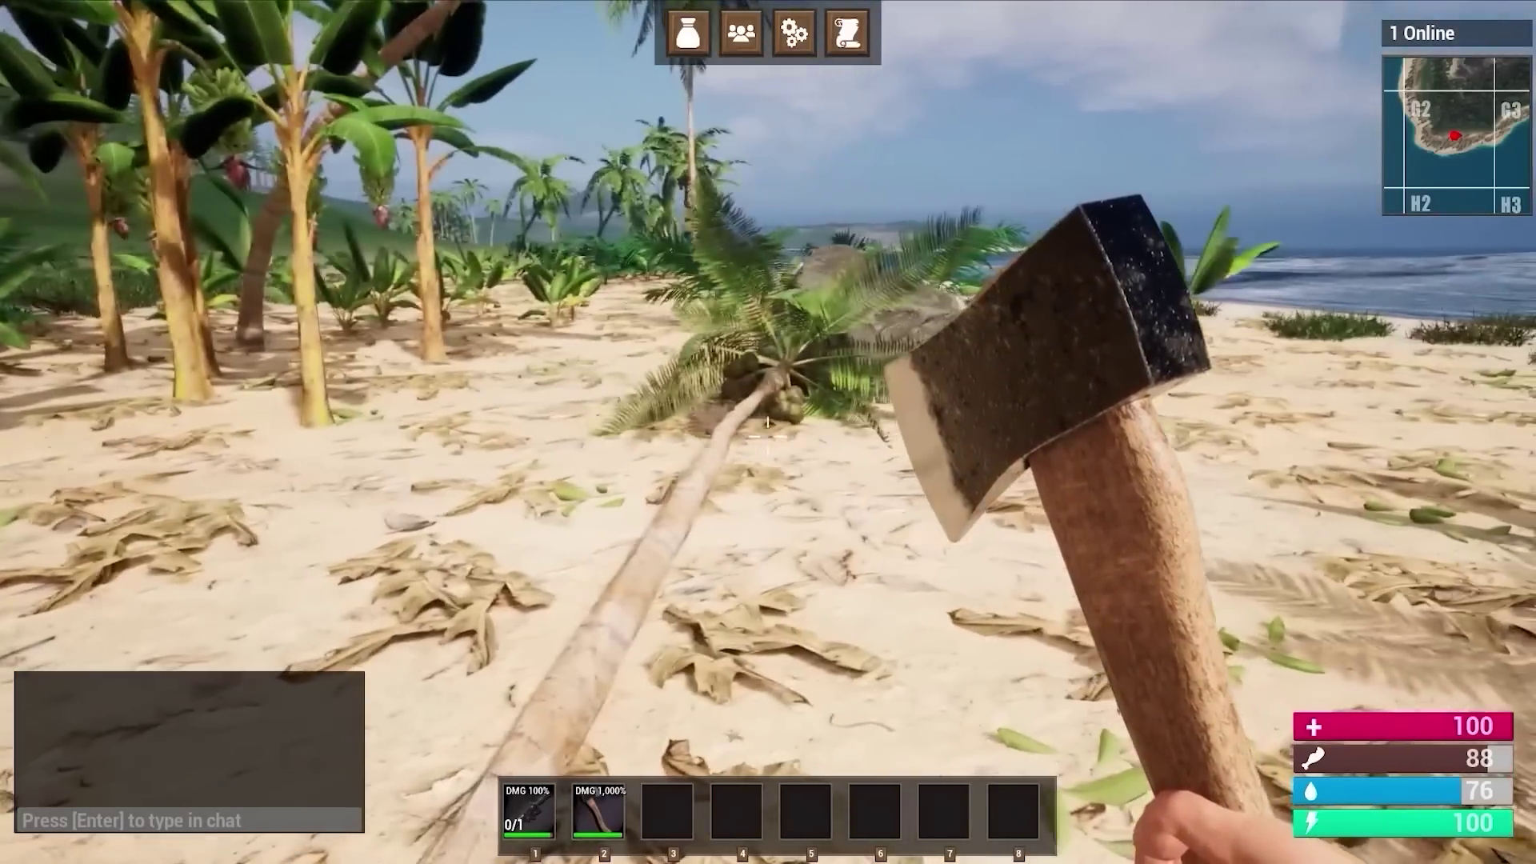
click(767, 436)
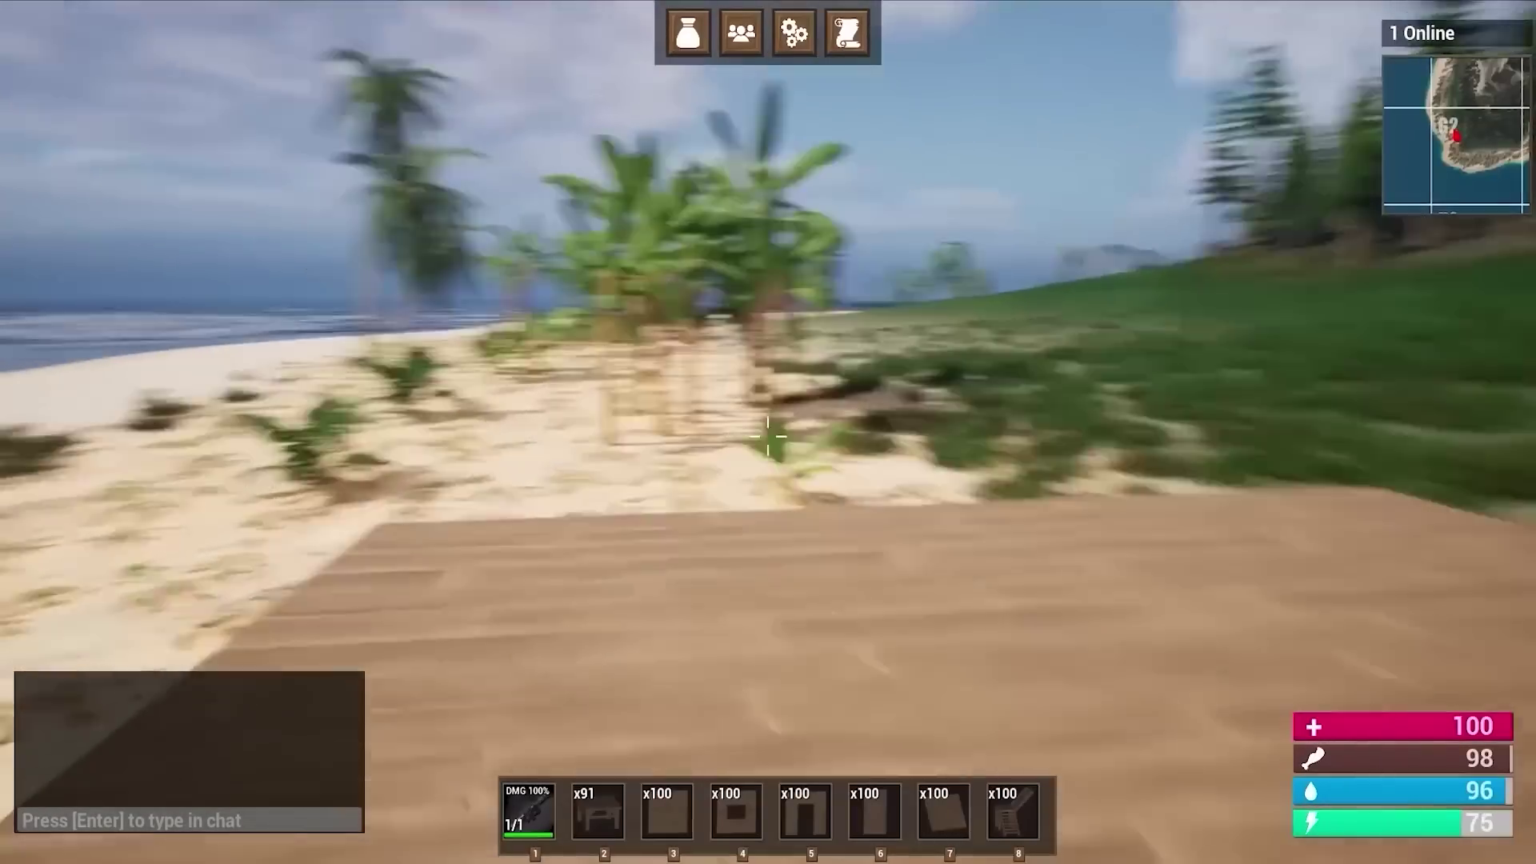
key(4)
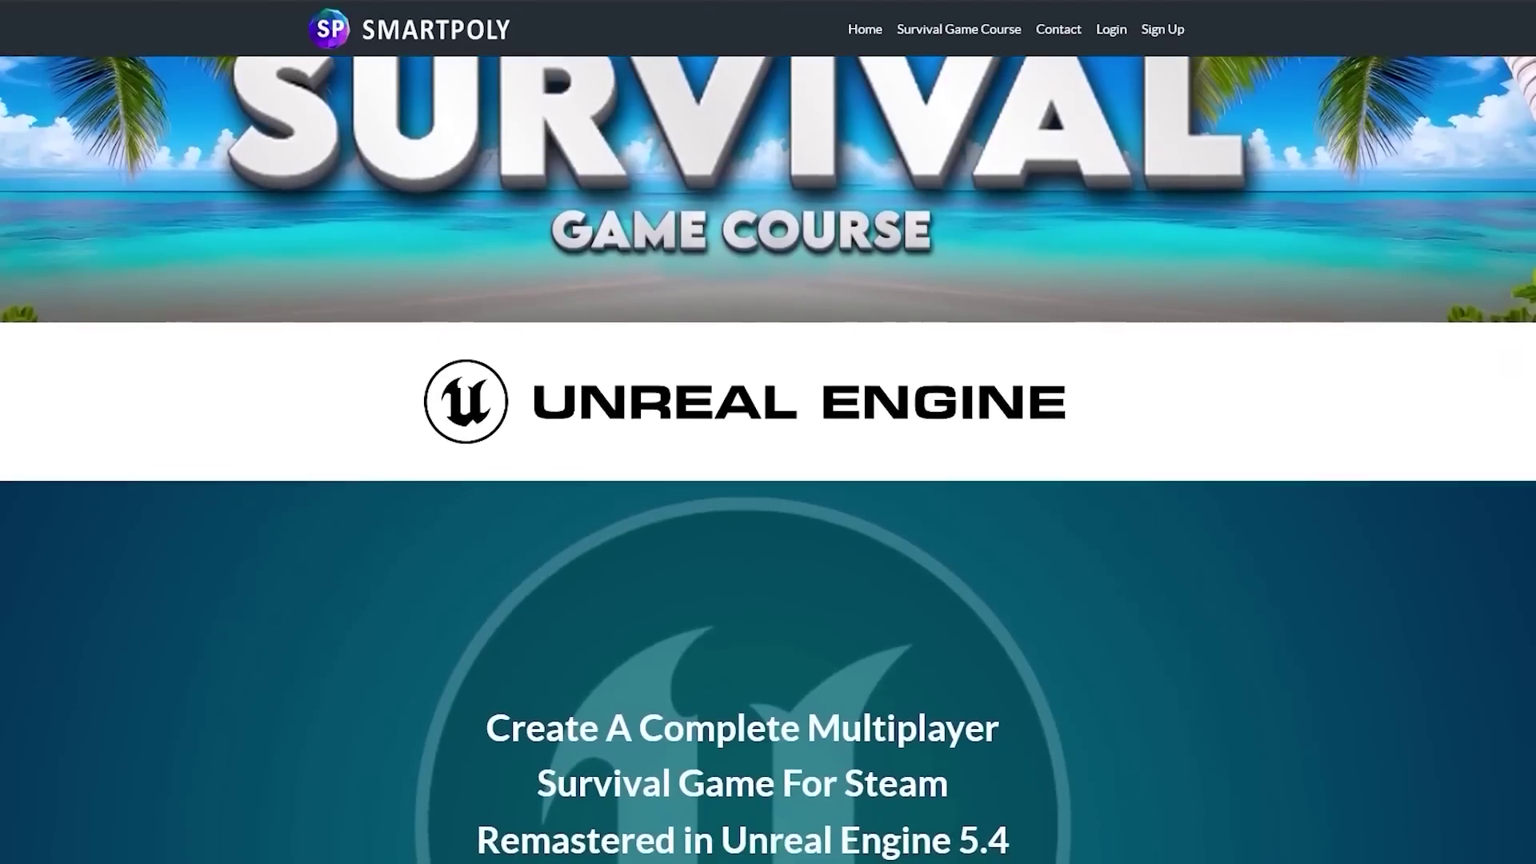
Scroll through the Survival Game Course feature grid, then the Prop Hunt page past its Enroll buttons.
scroll(768, 480, down, 4)
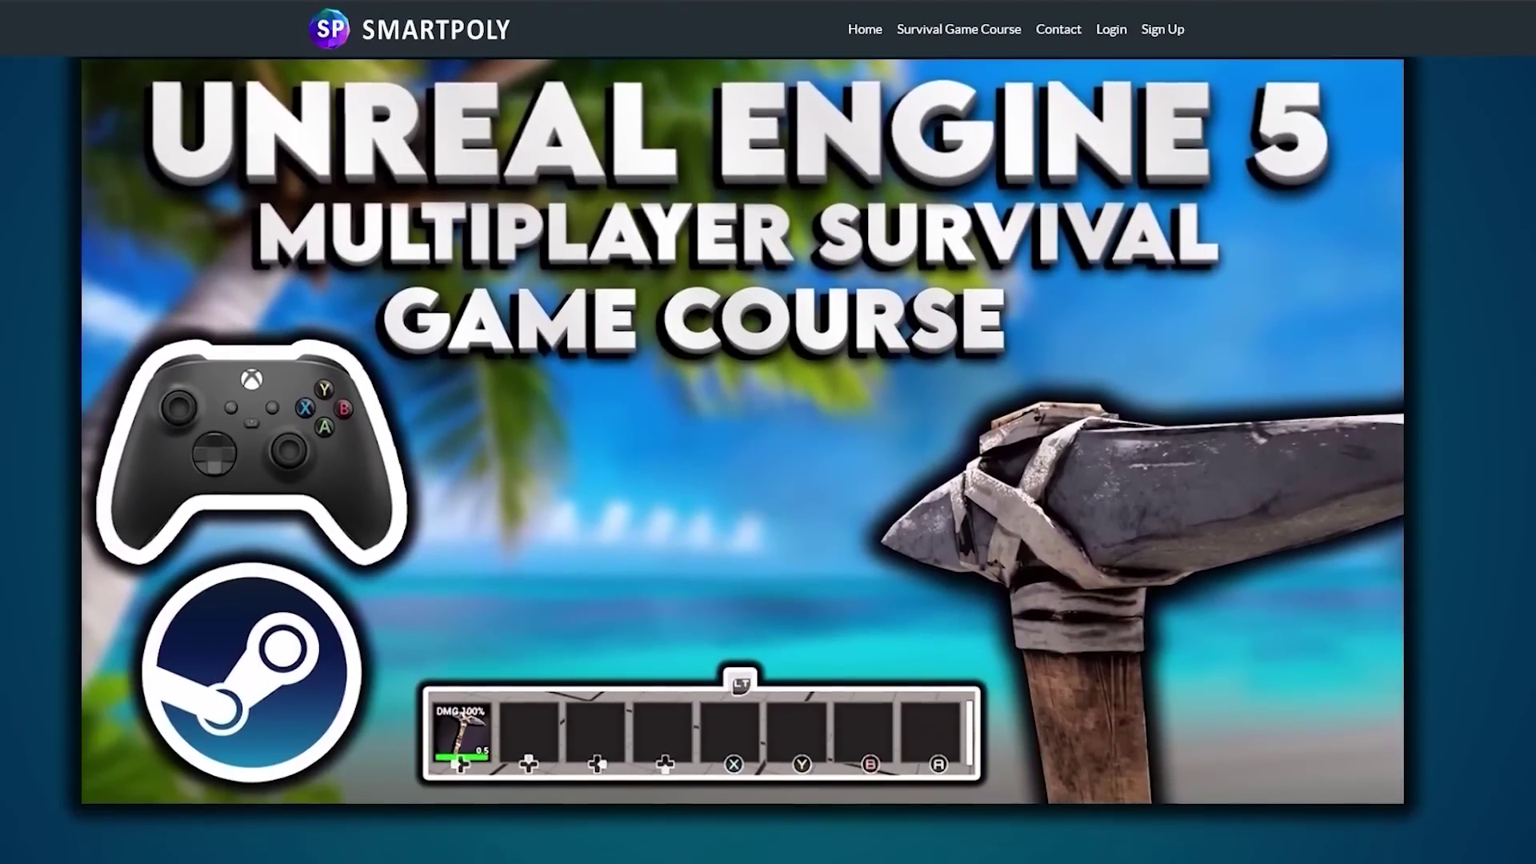
scroll(768, 480, down, 12)
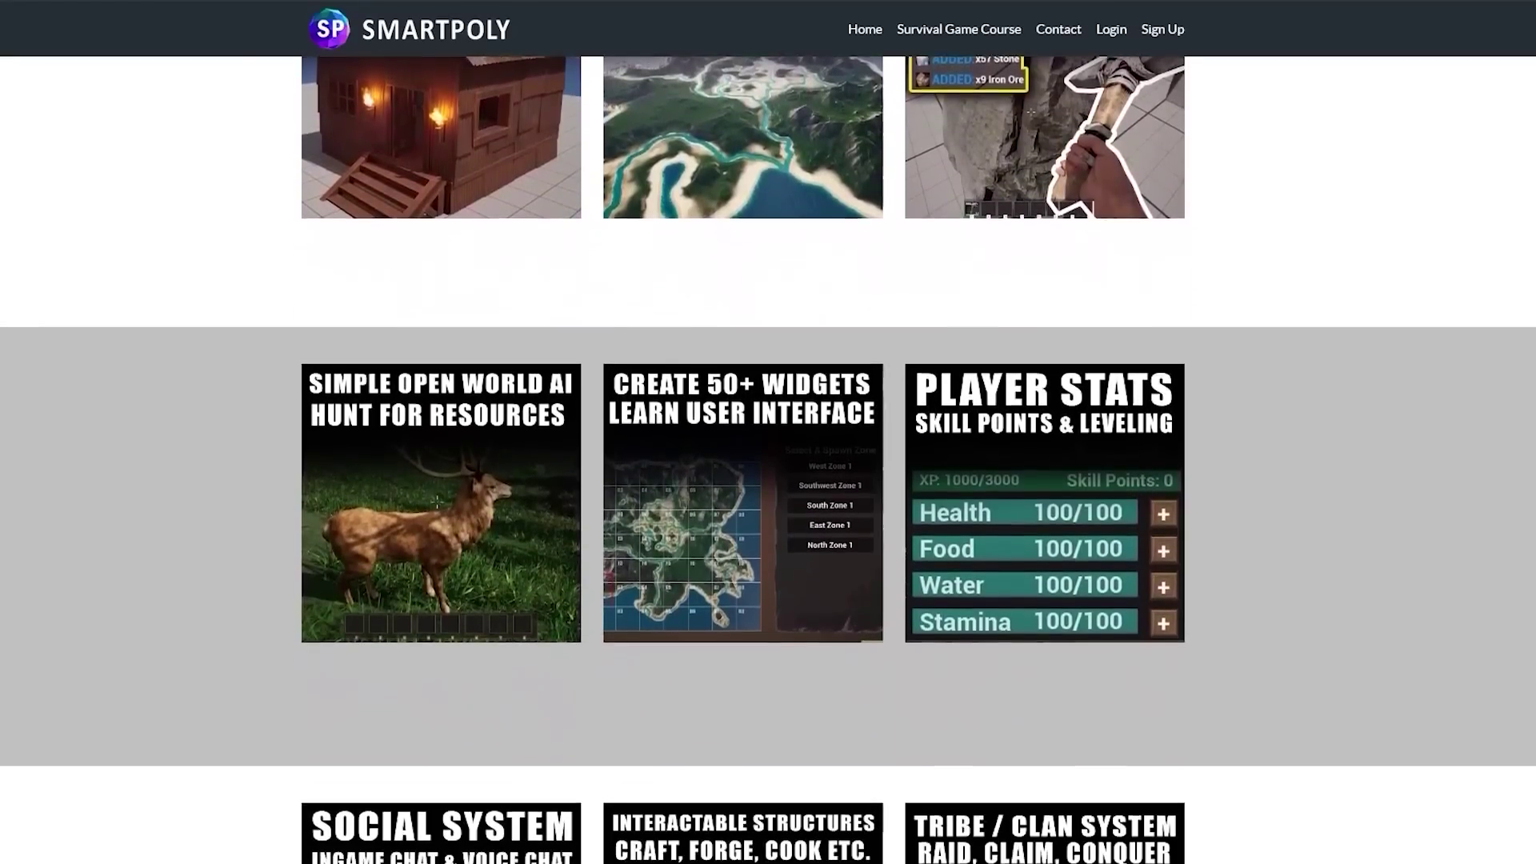
scroll(768, 480, down, 8)
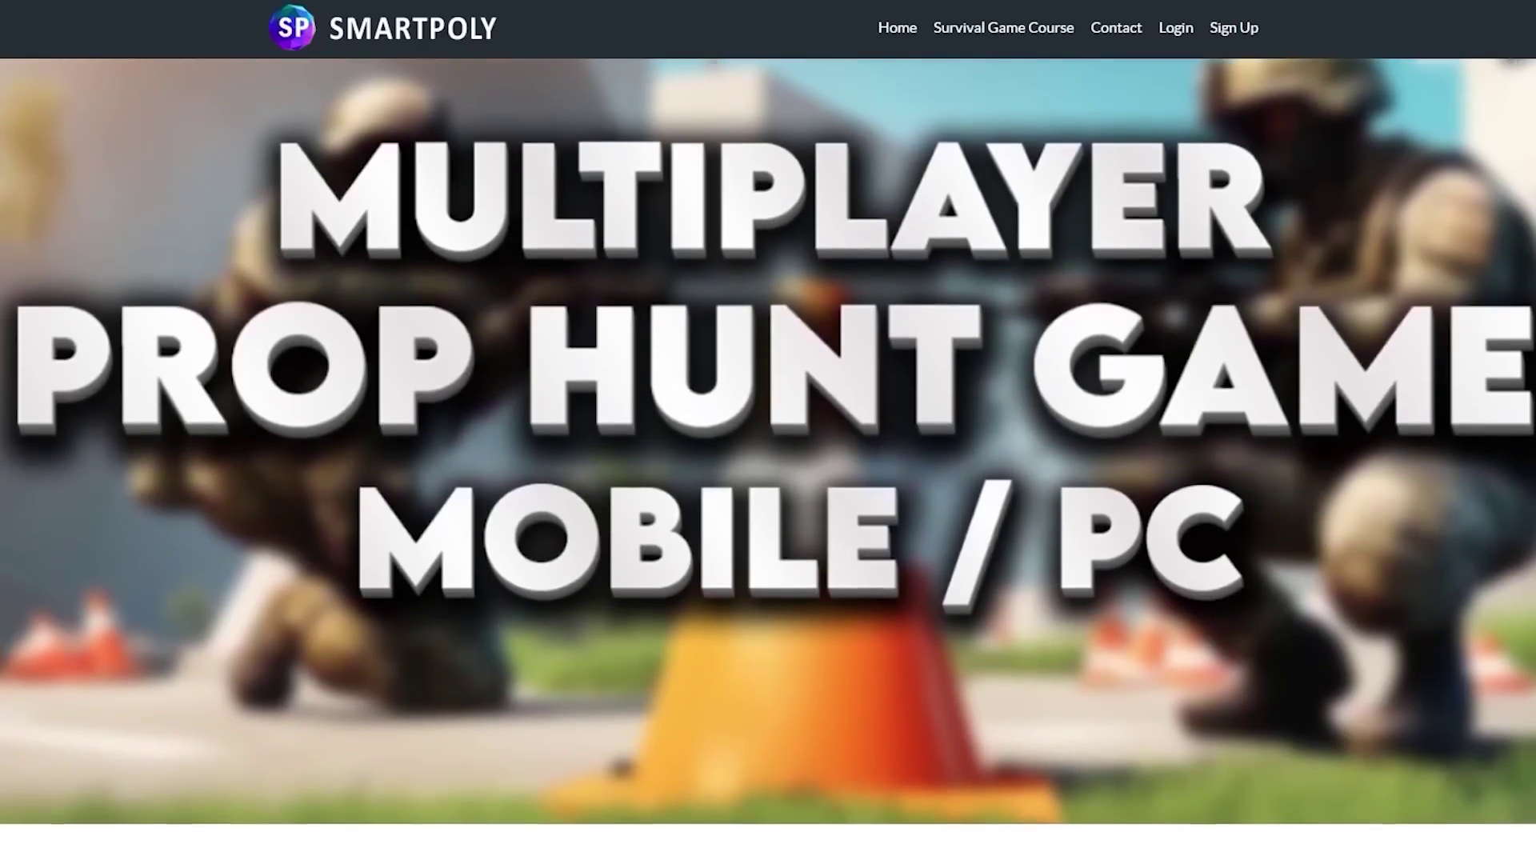
scroll(768, 480, down, 2)
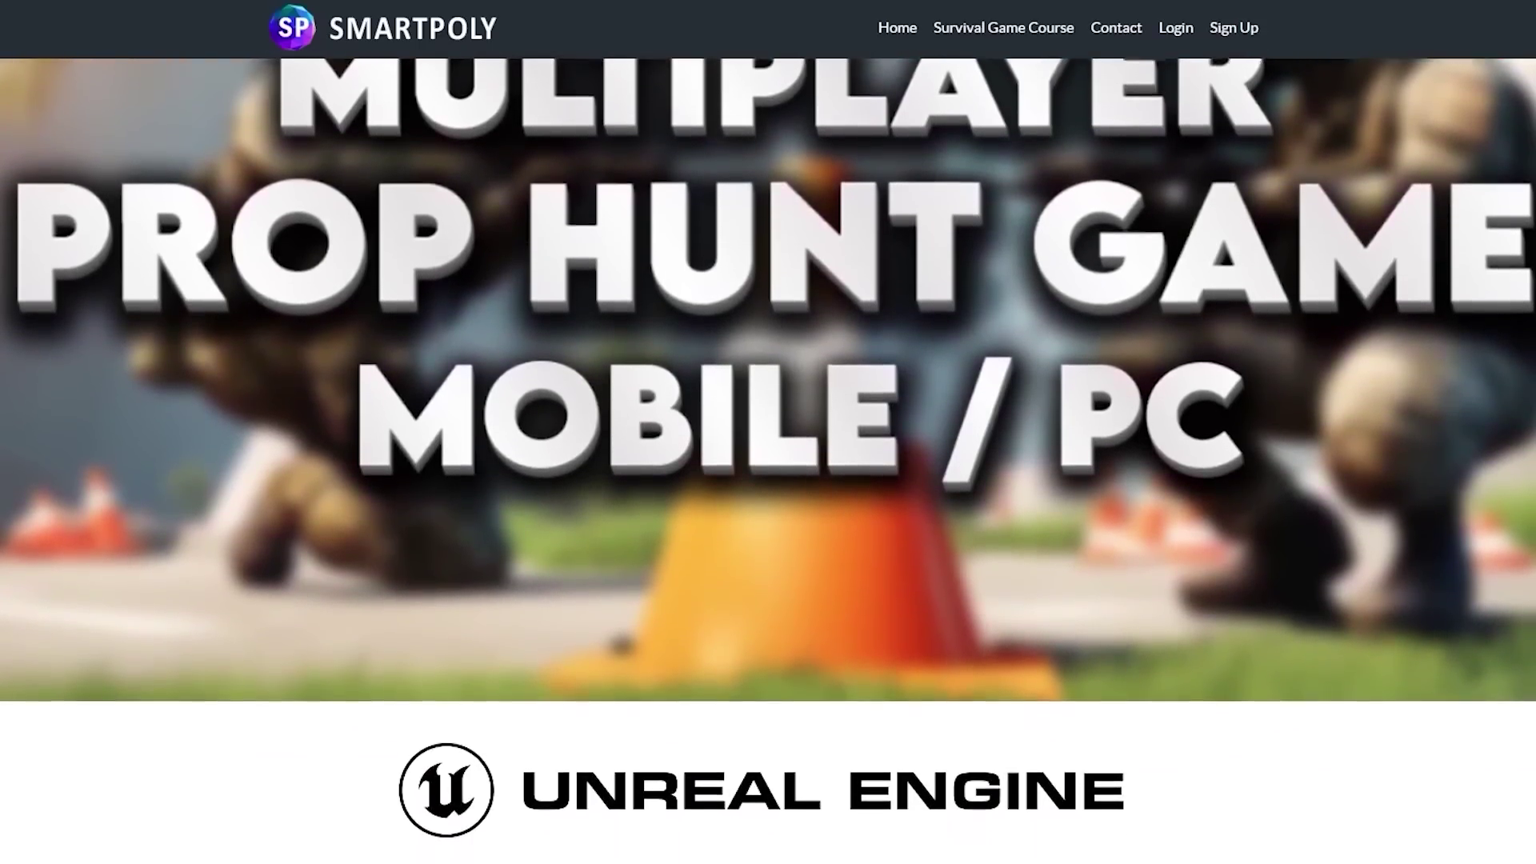
scroll(768, 480, down, 5)
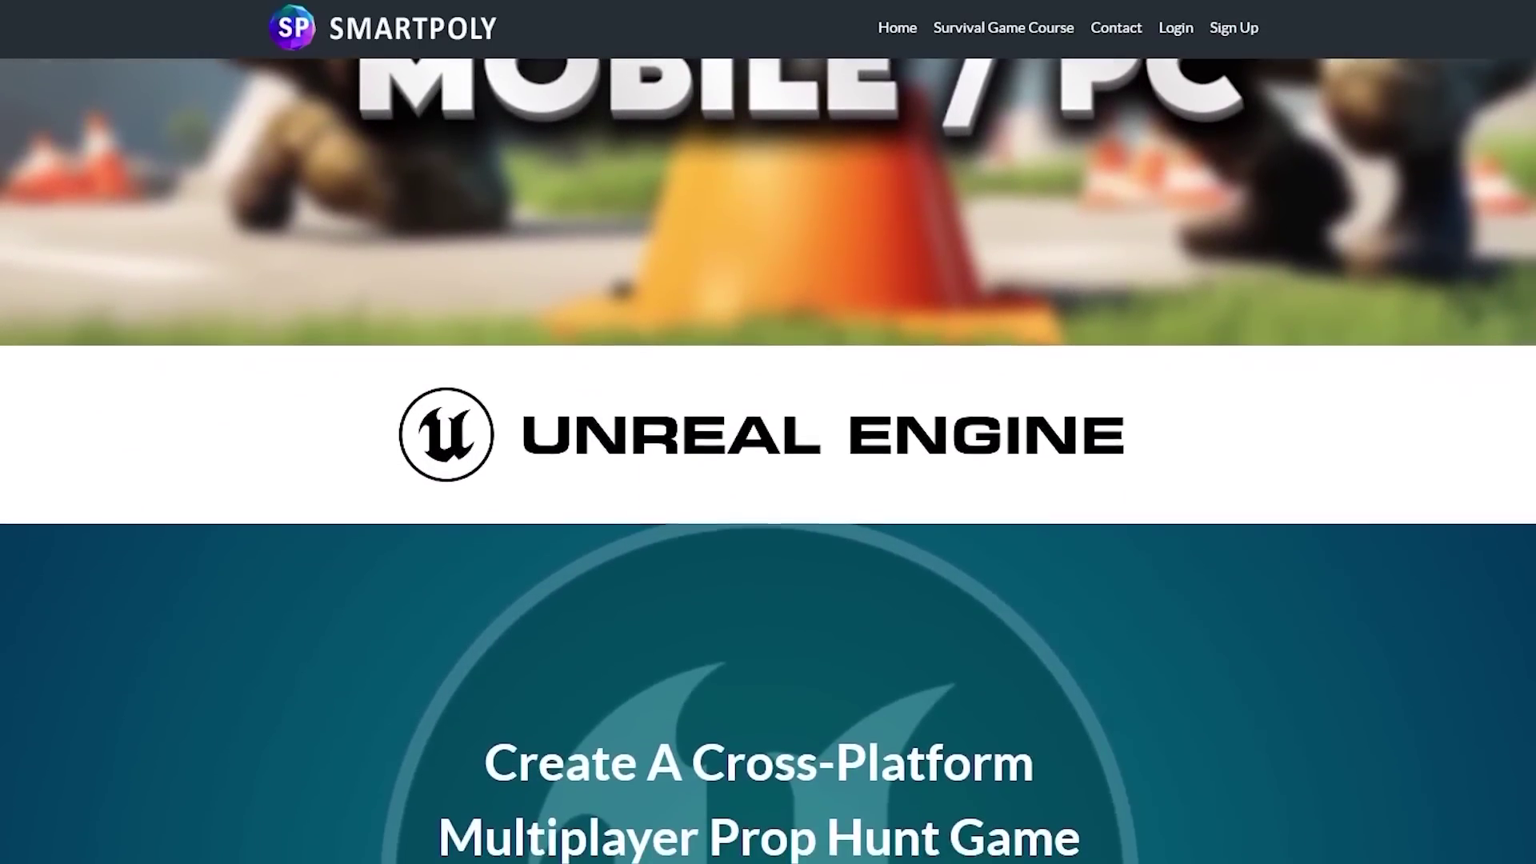
scroll(767, 480, down, 5)
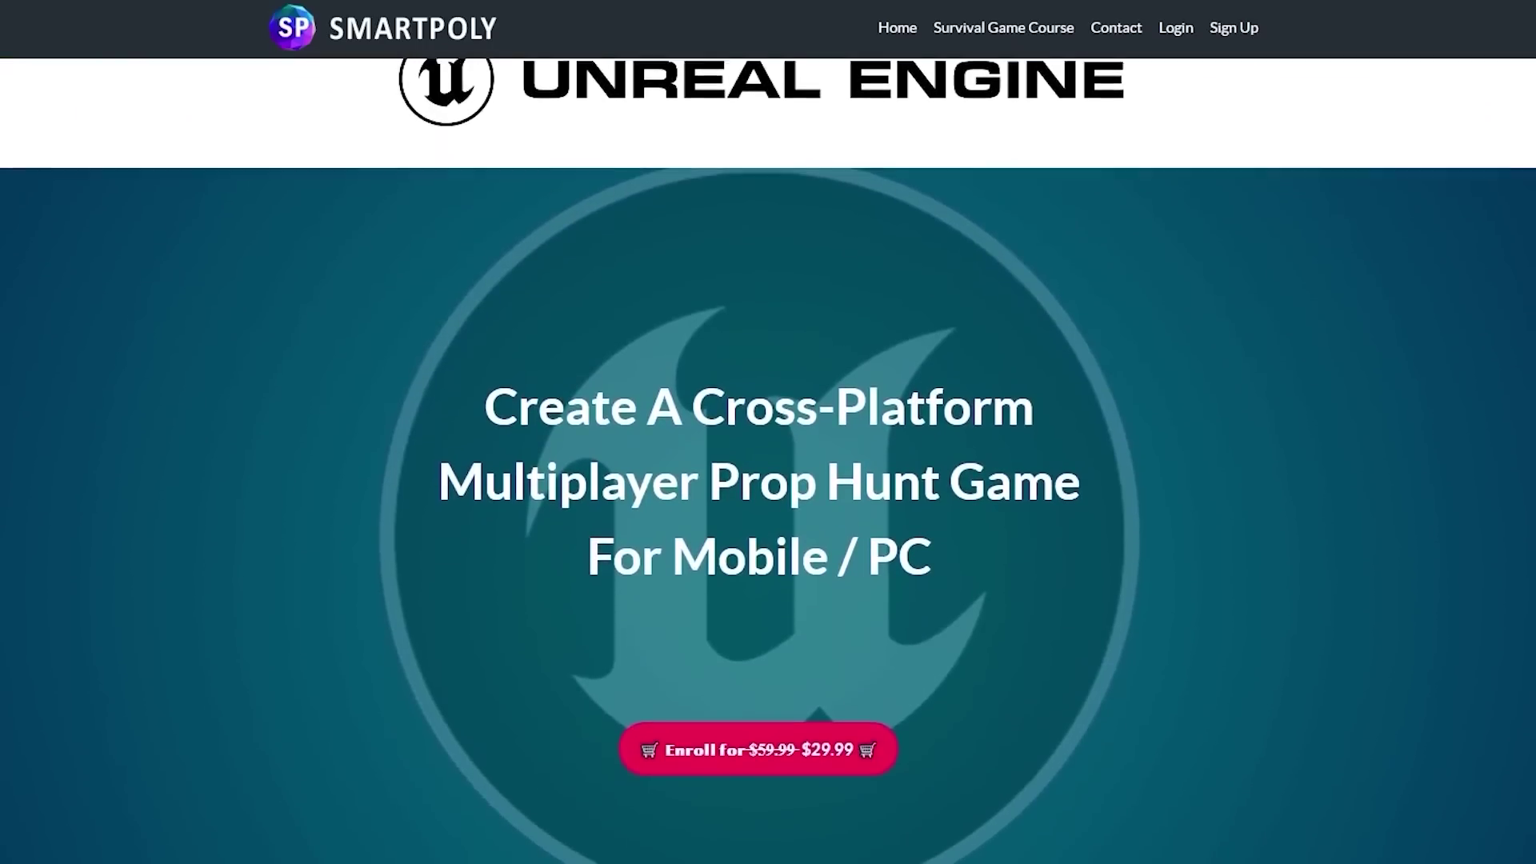
scroll(768, 480, down, 5)
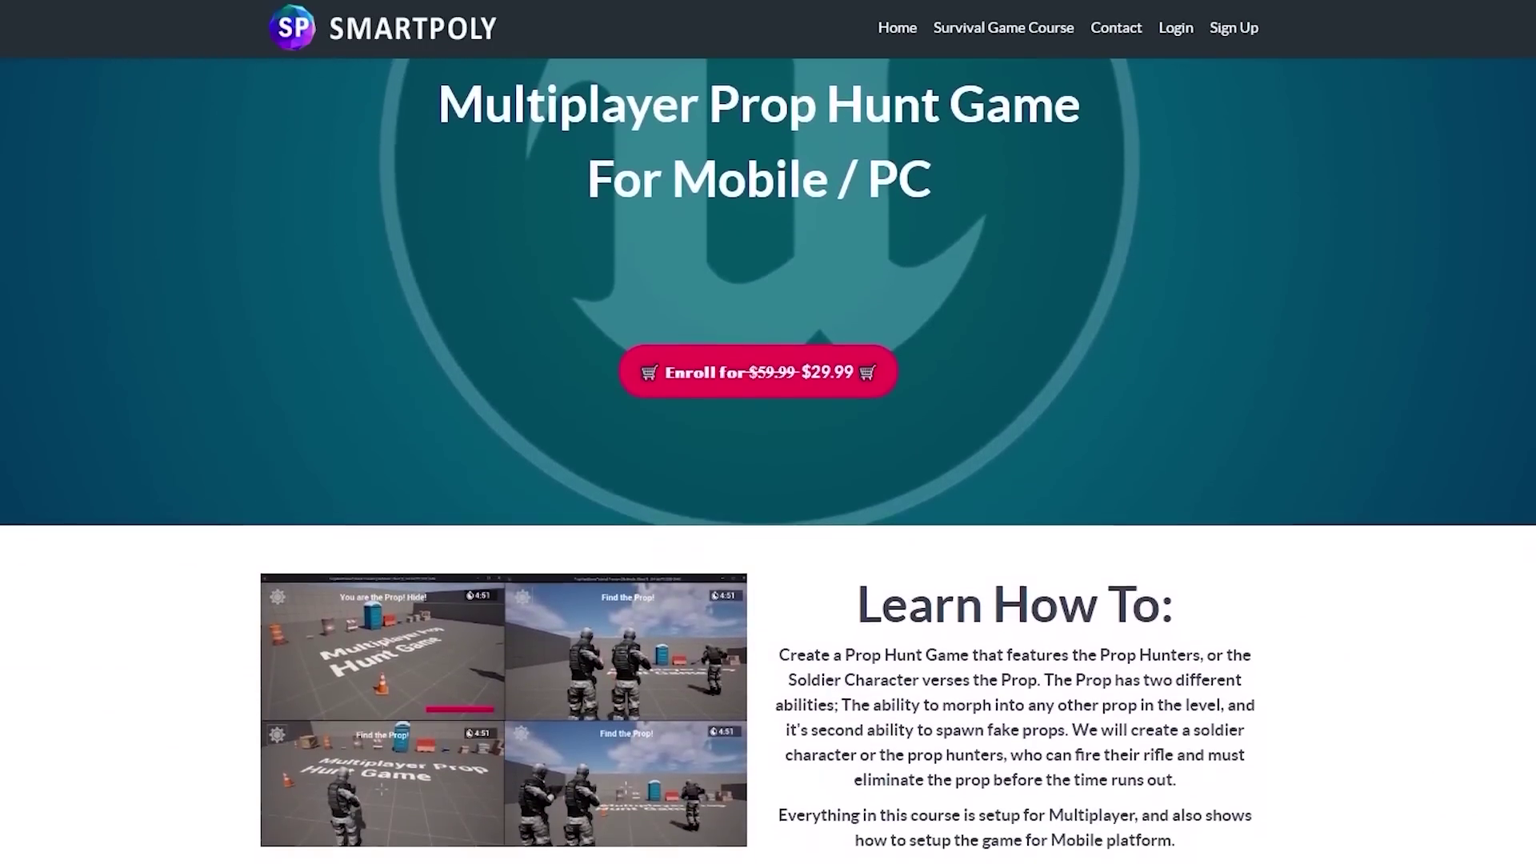
scroll(768, 480, down, 5)
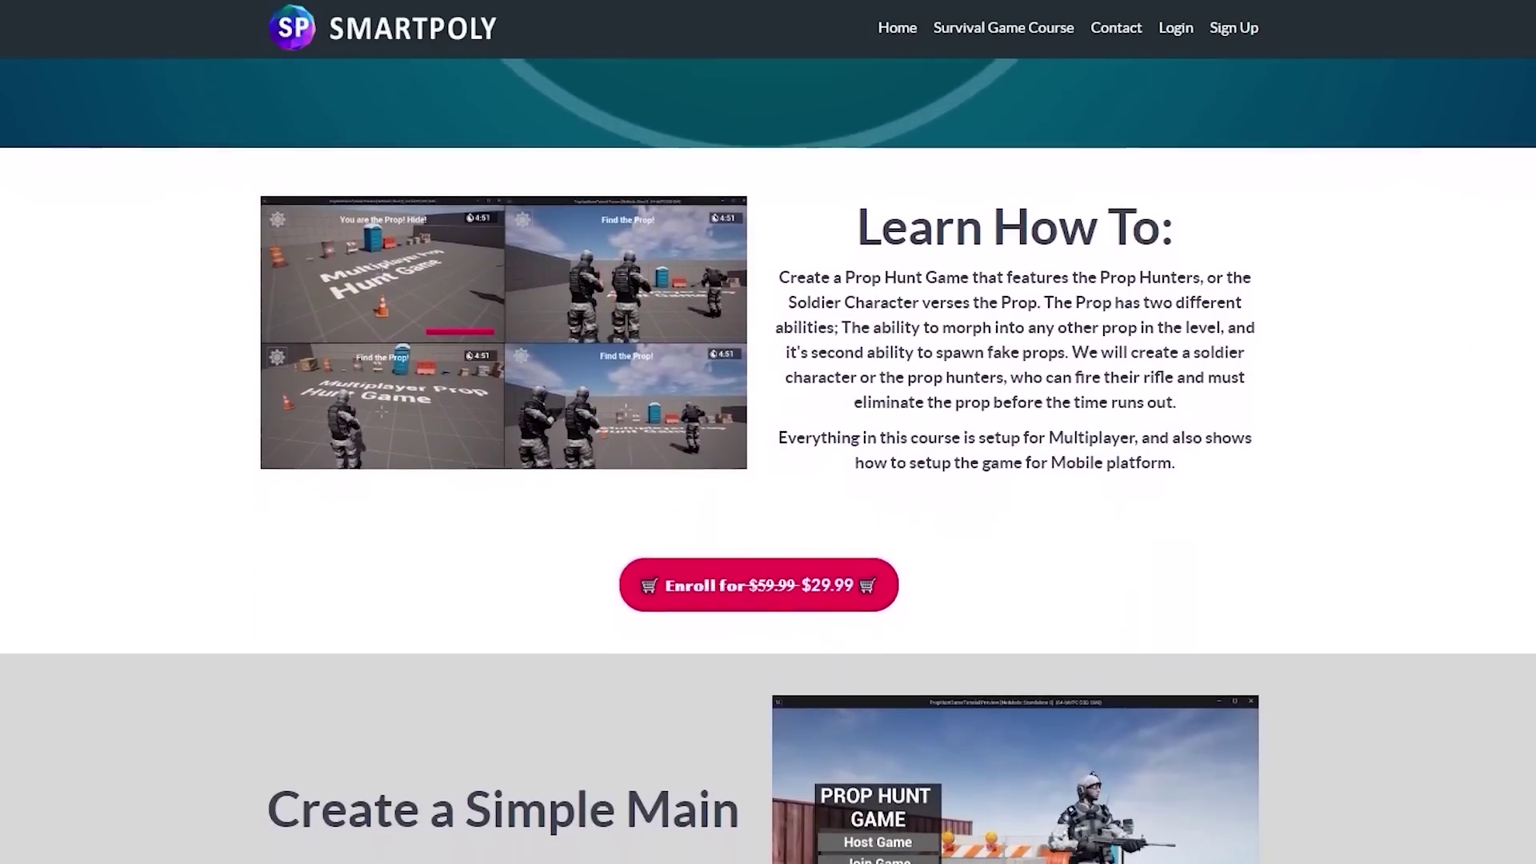
scroll(768, 480, down, 5)
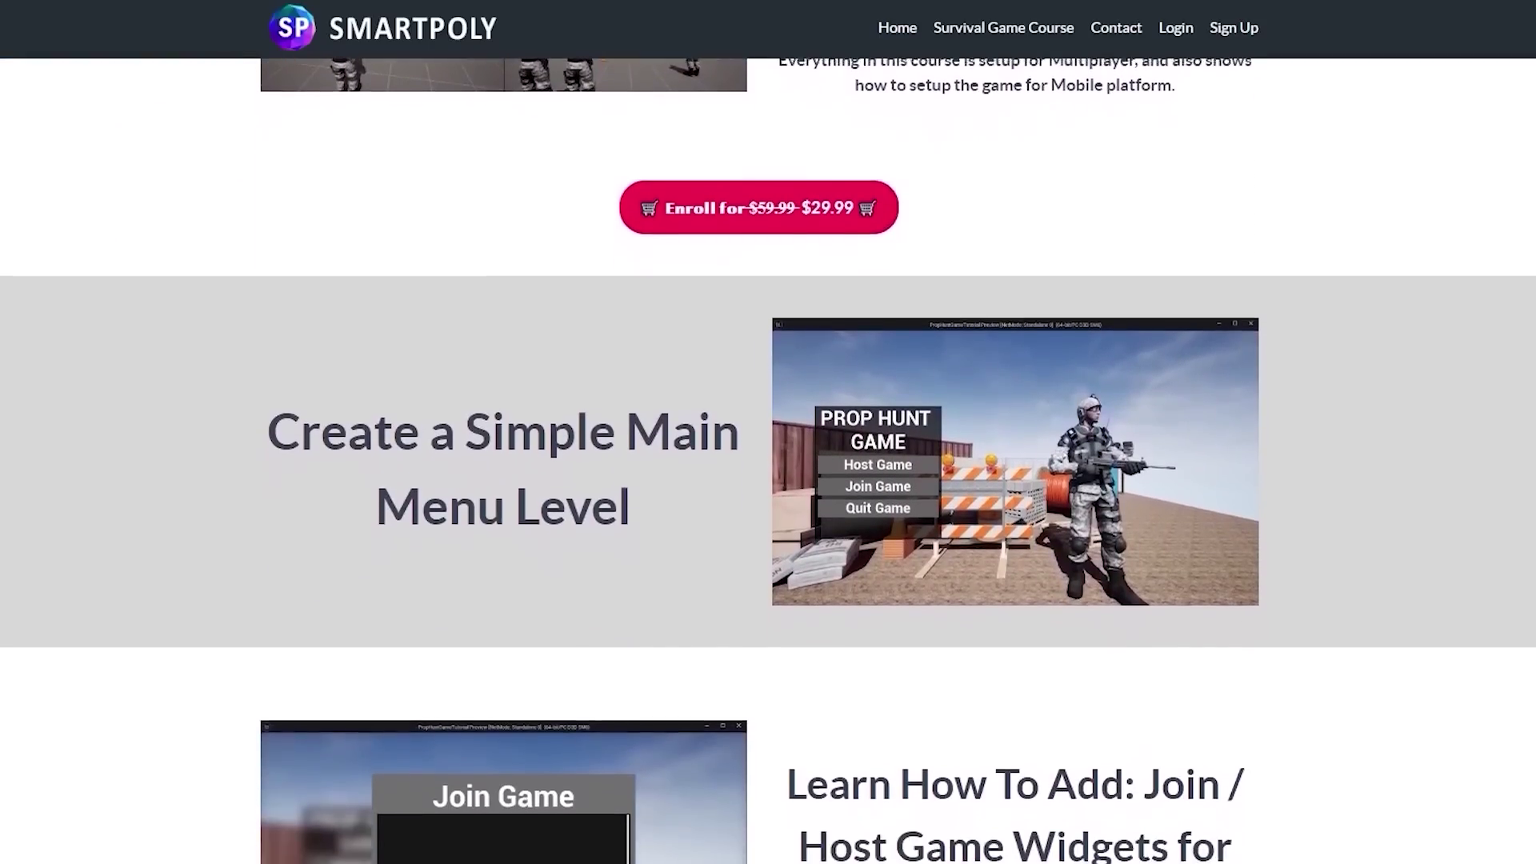
scroll(768, 480, down, 3)
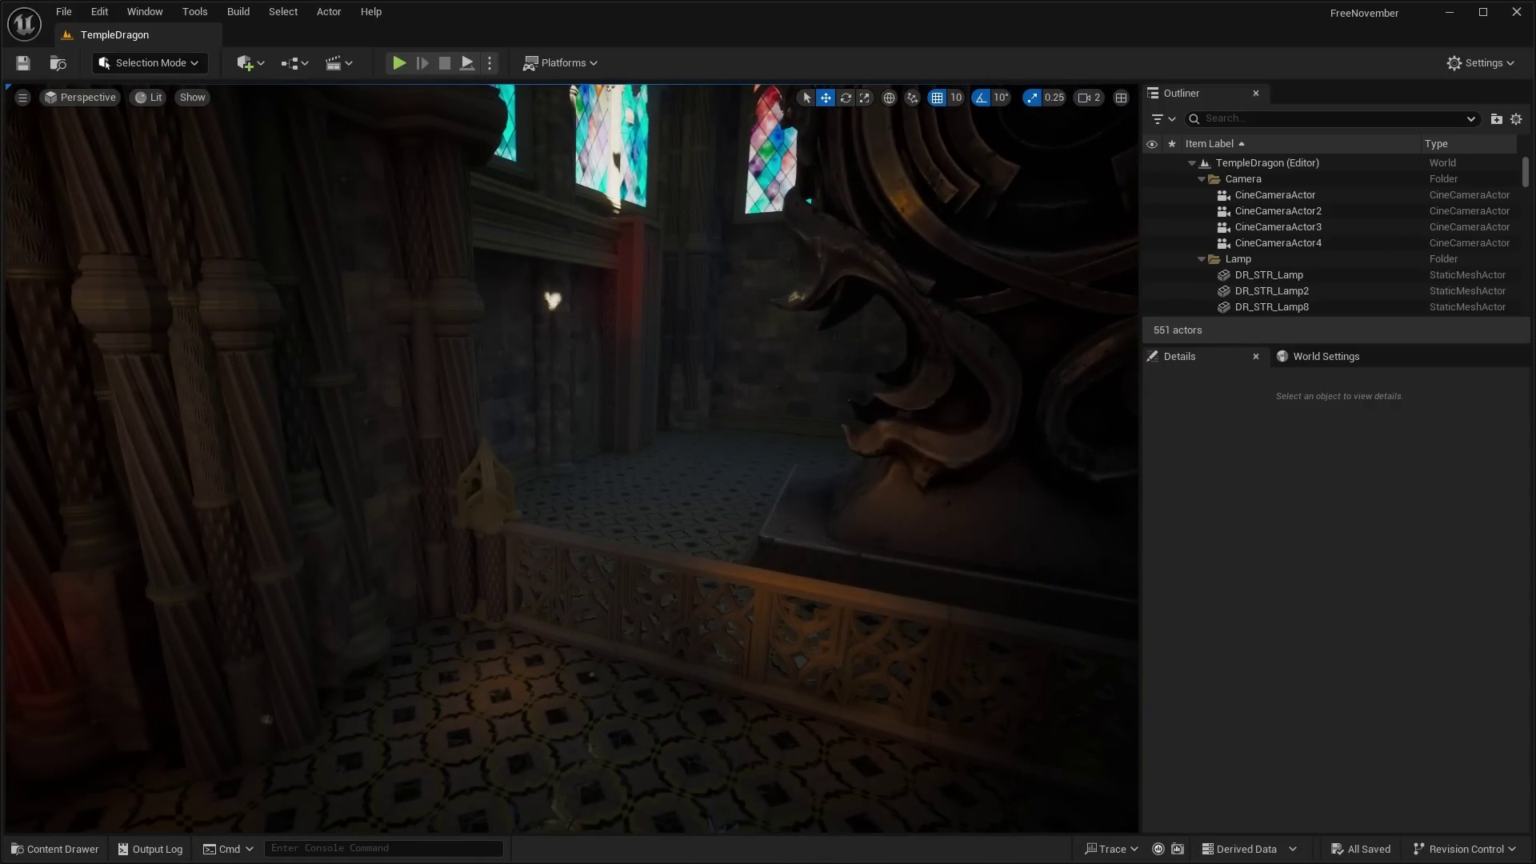
Play the level in the editor and run the character up to the throne, across balconies and walkways.
click(400, 61)
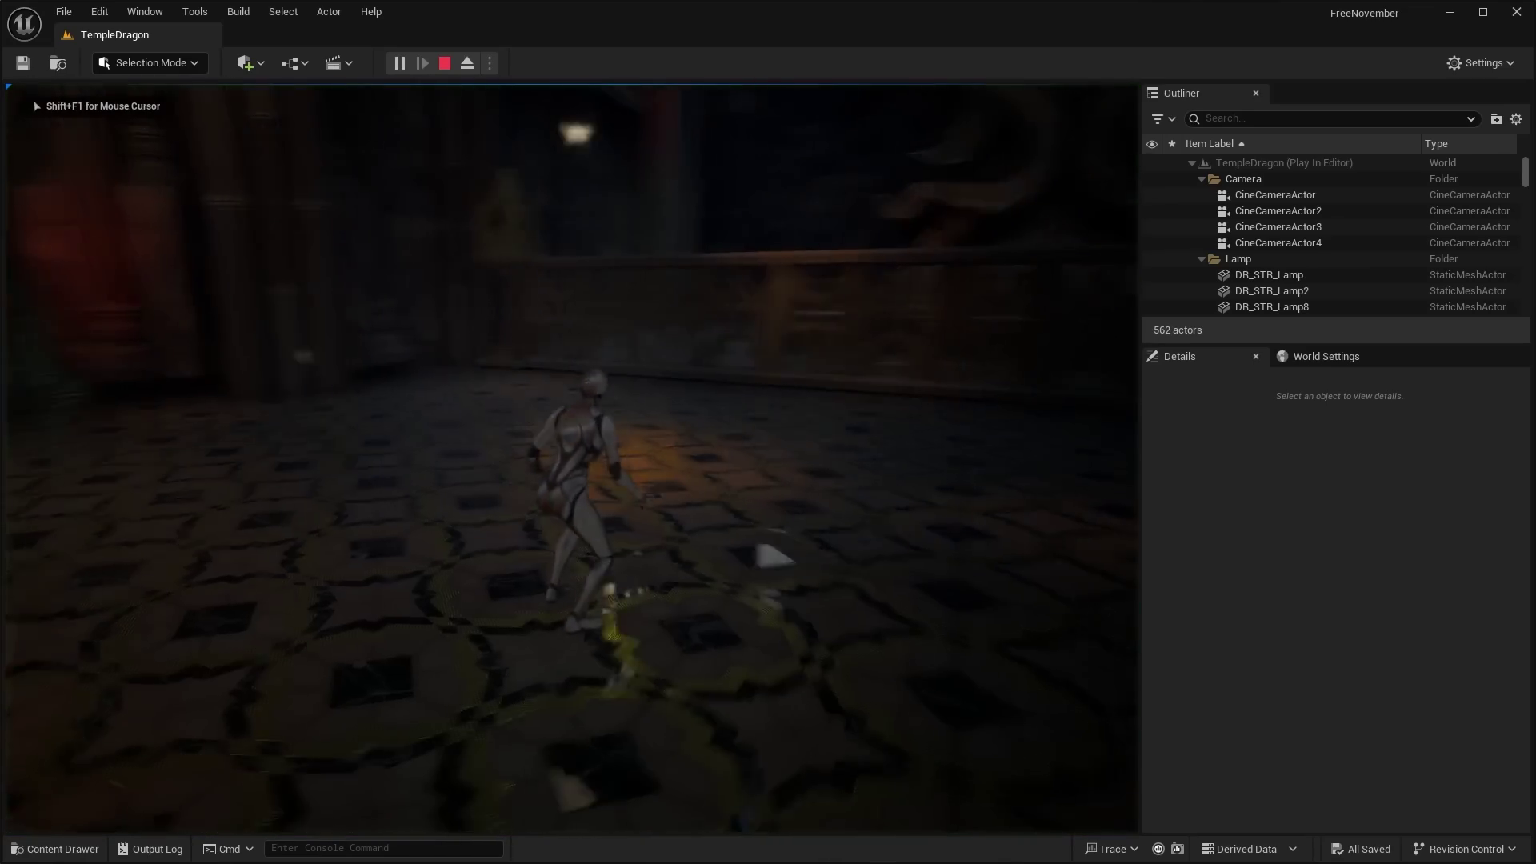
key(w)
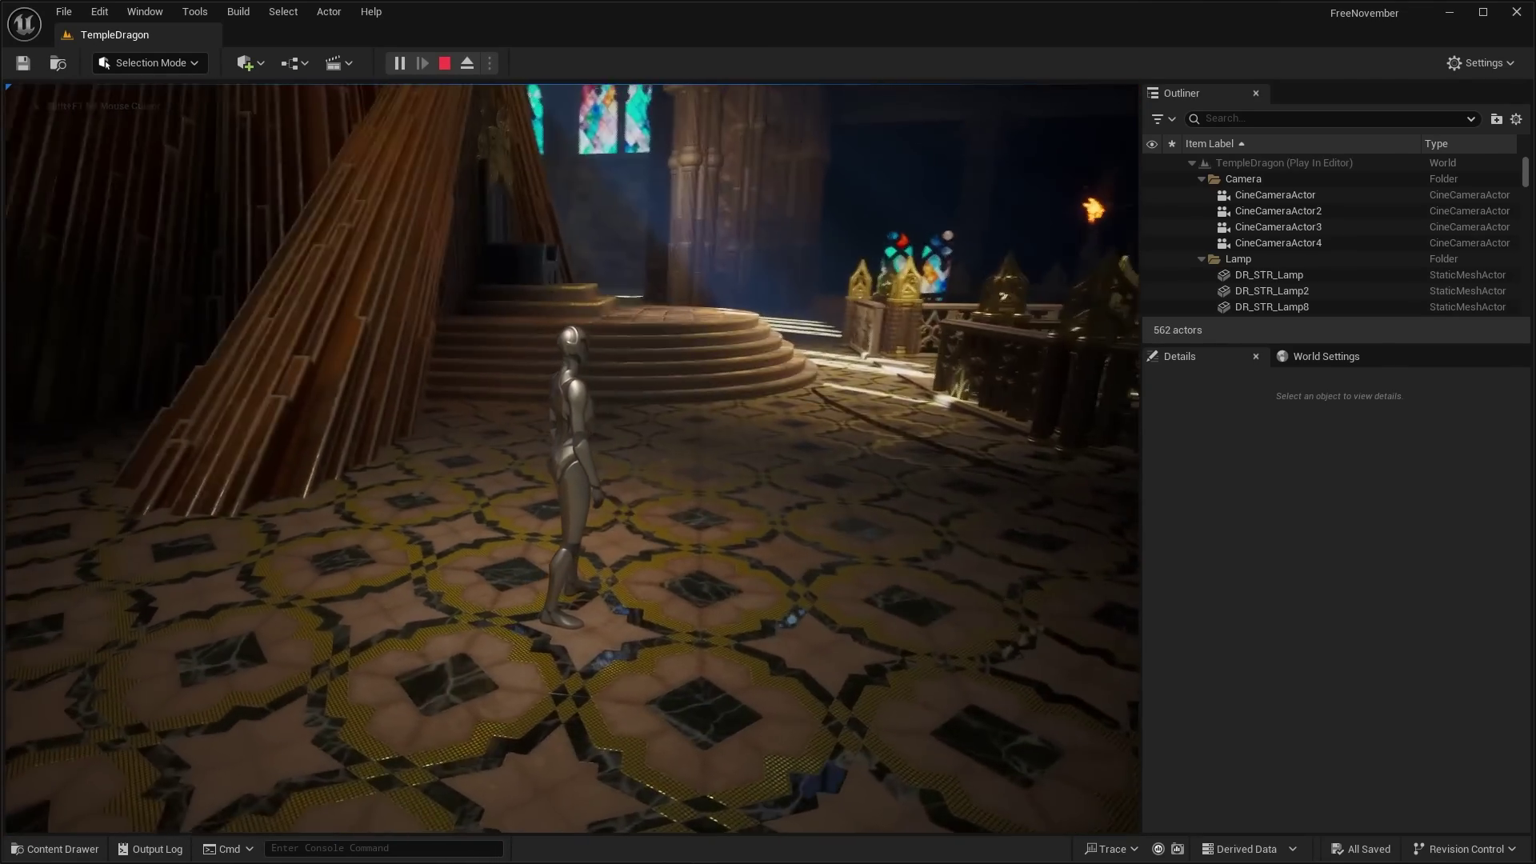
key(w)
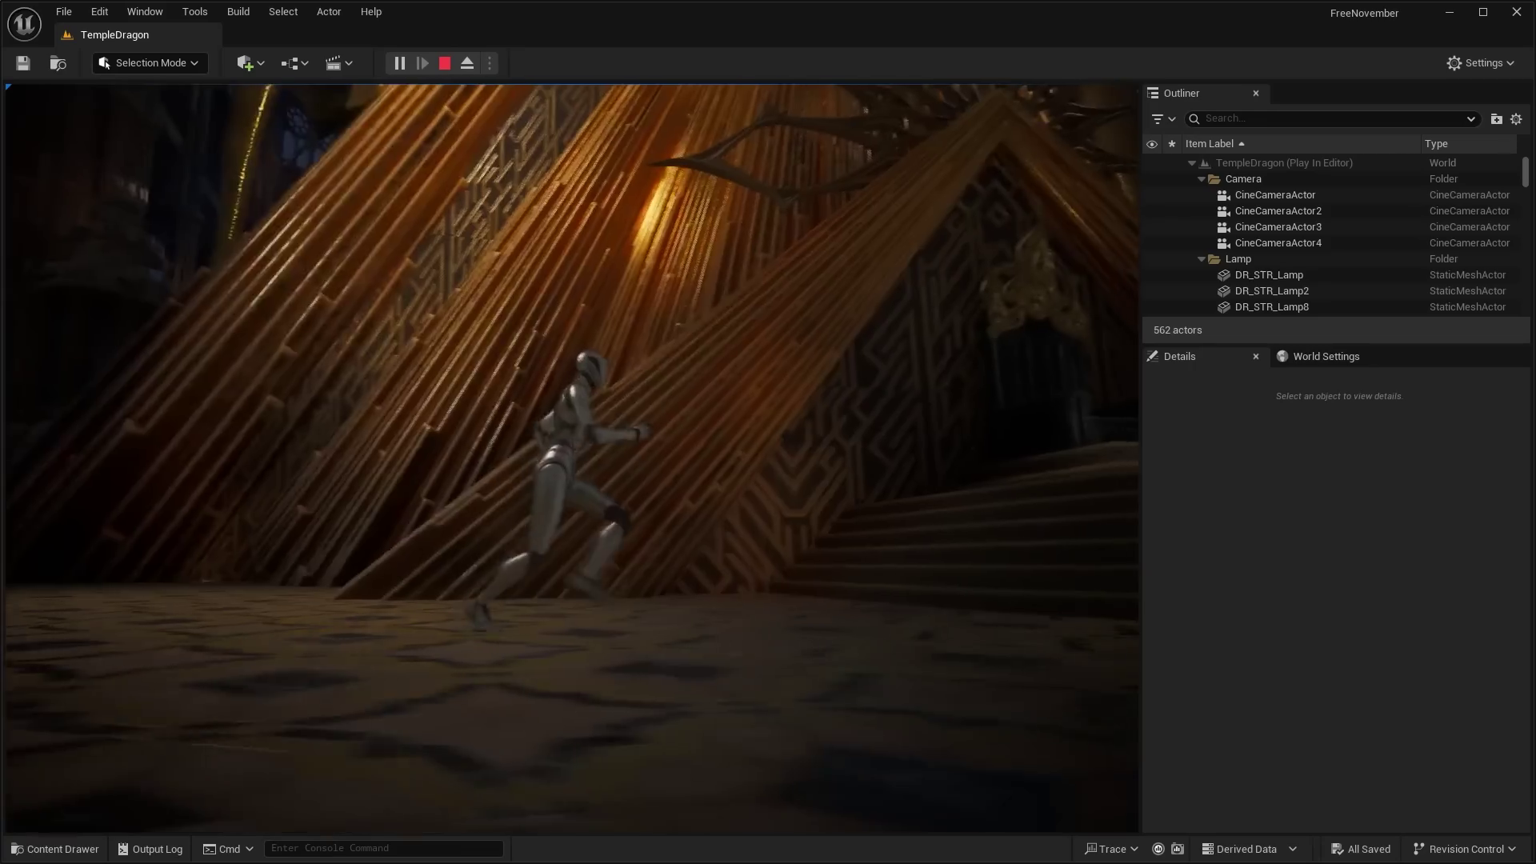
key(w)
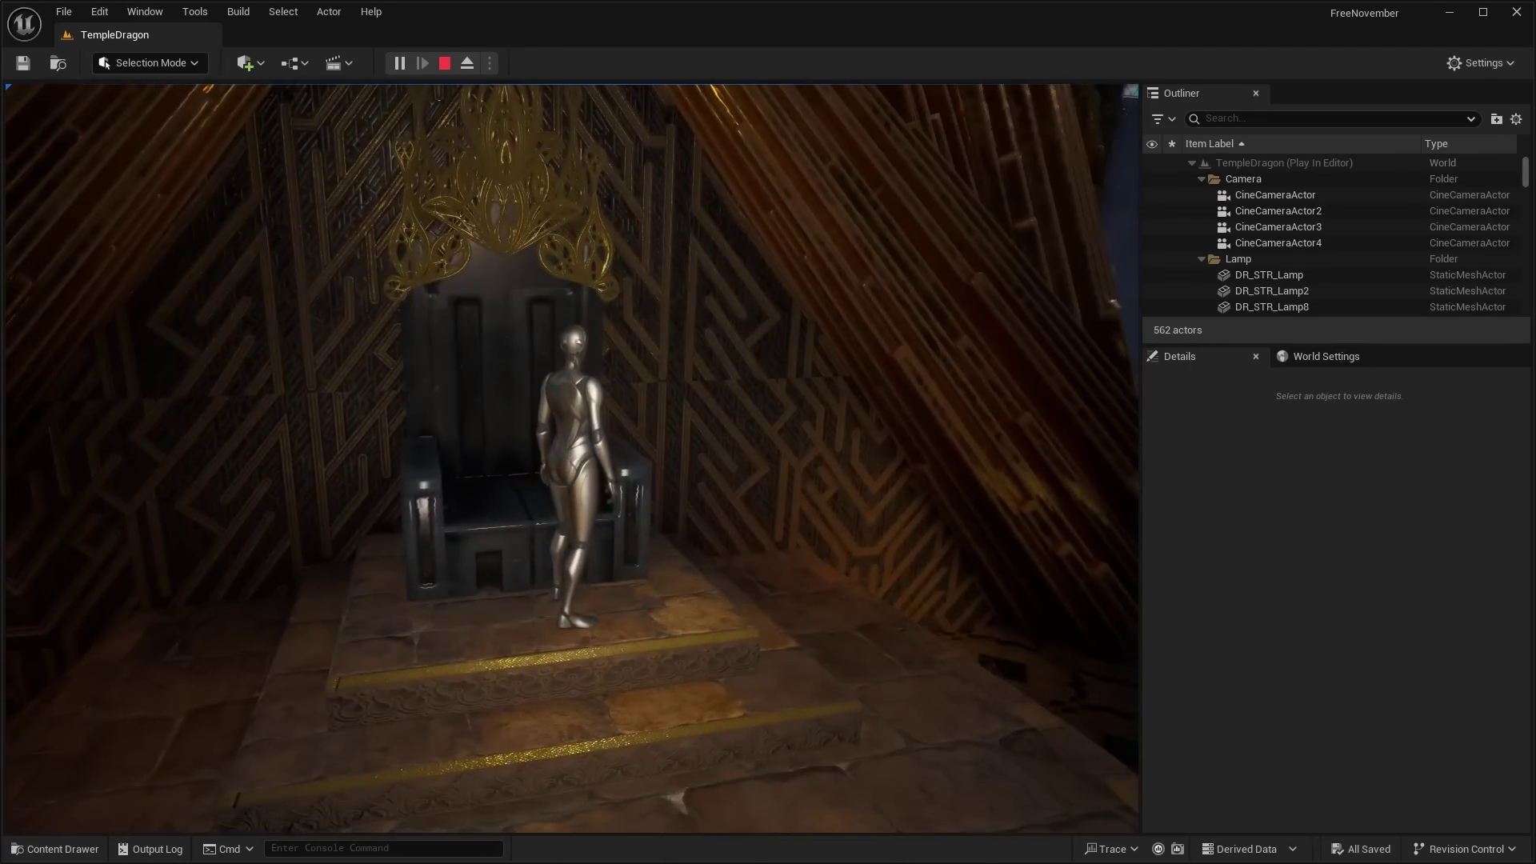
key(w)
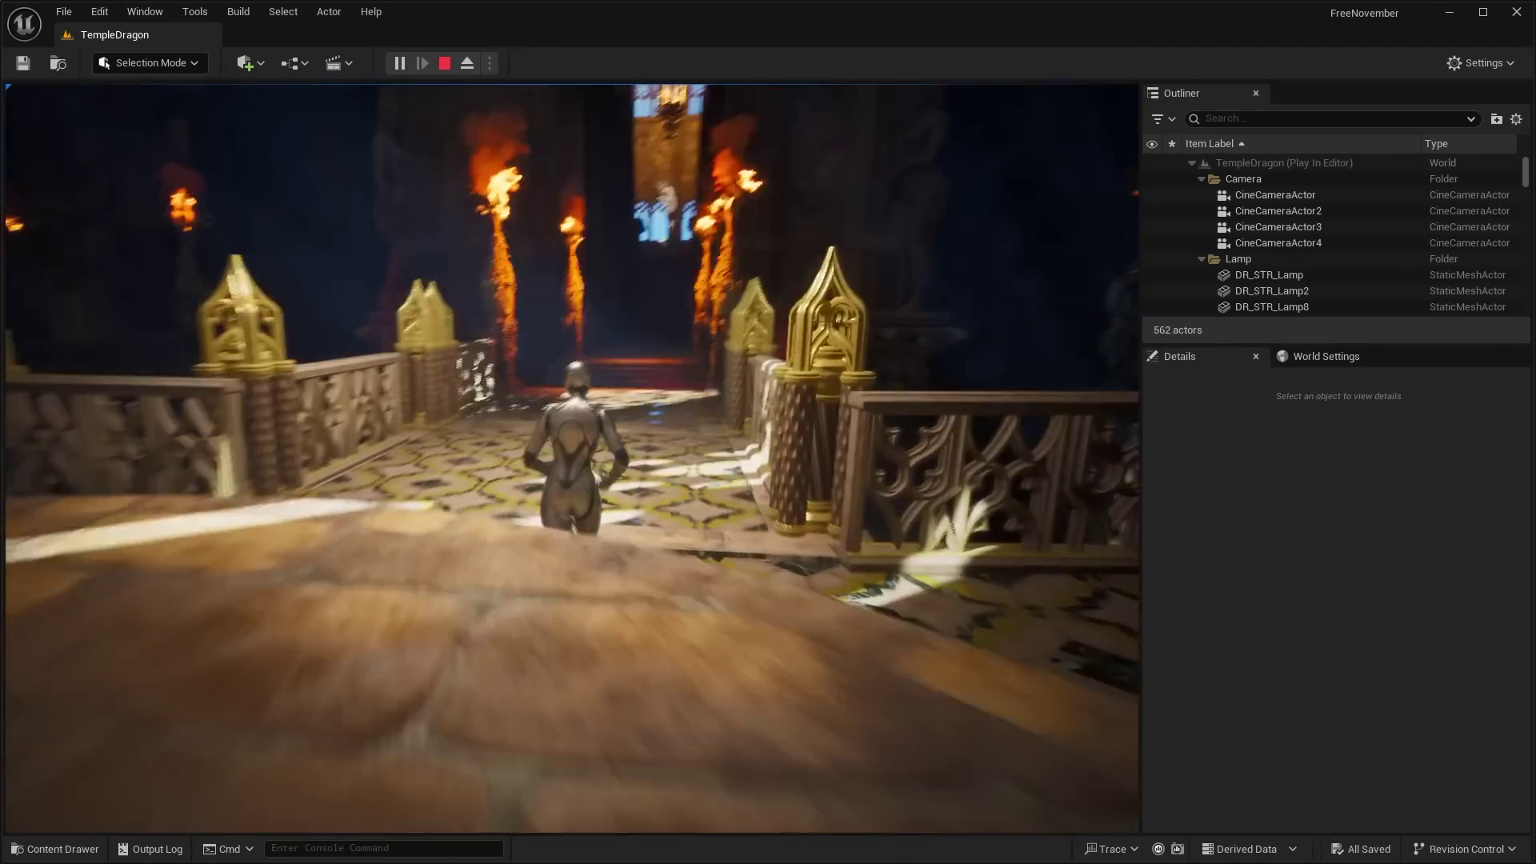
key(w)
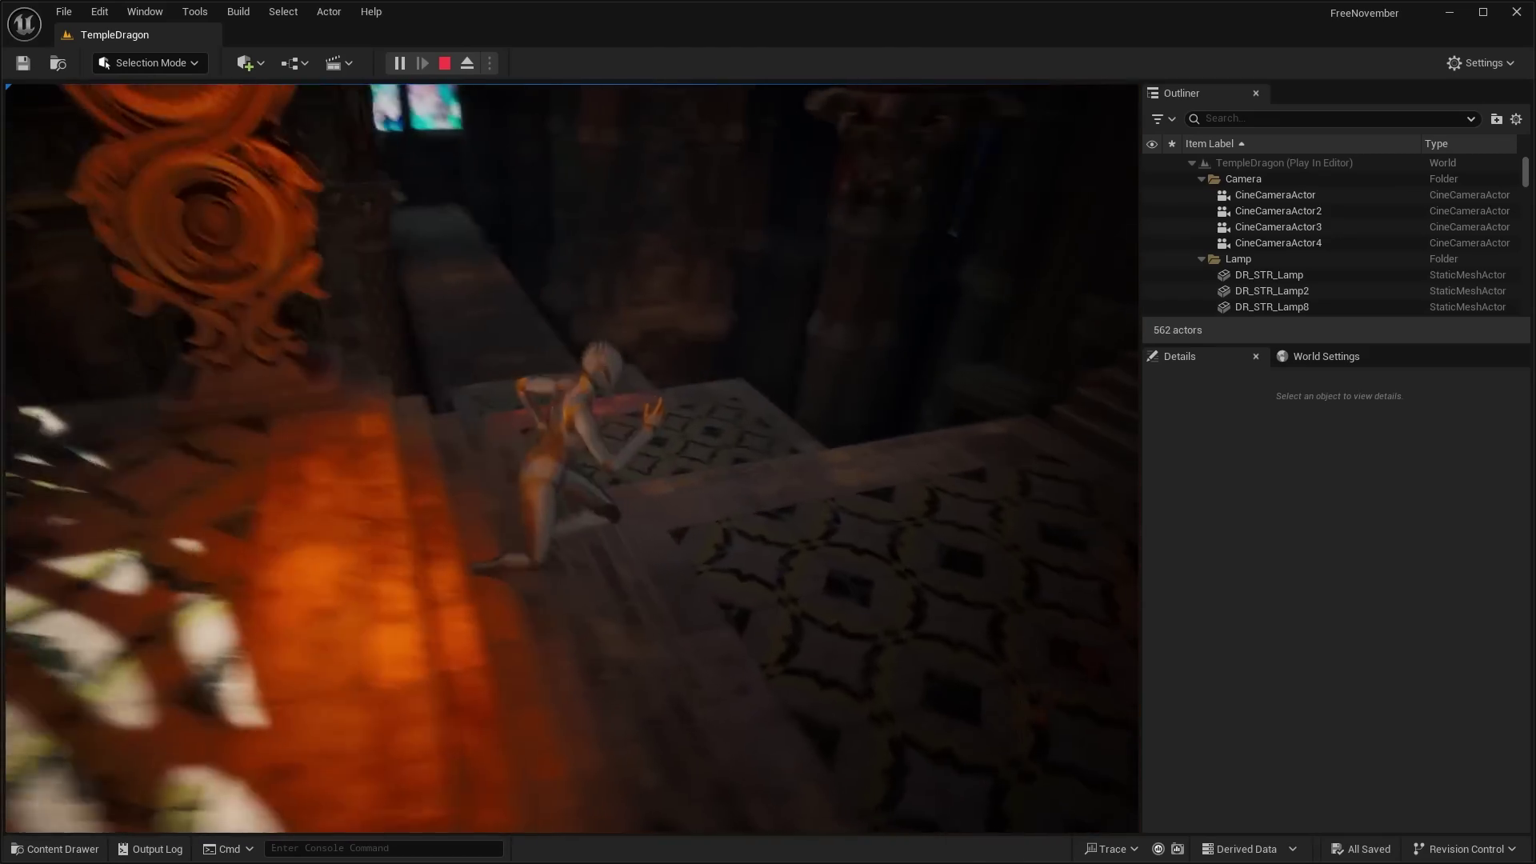
key(w)
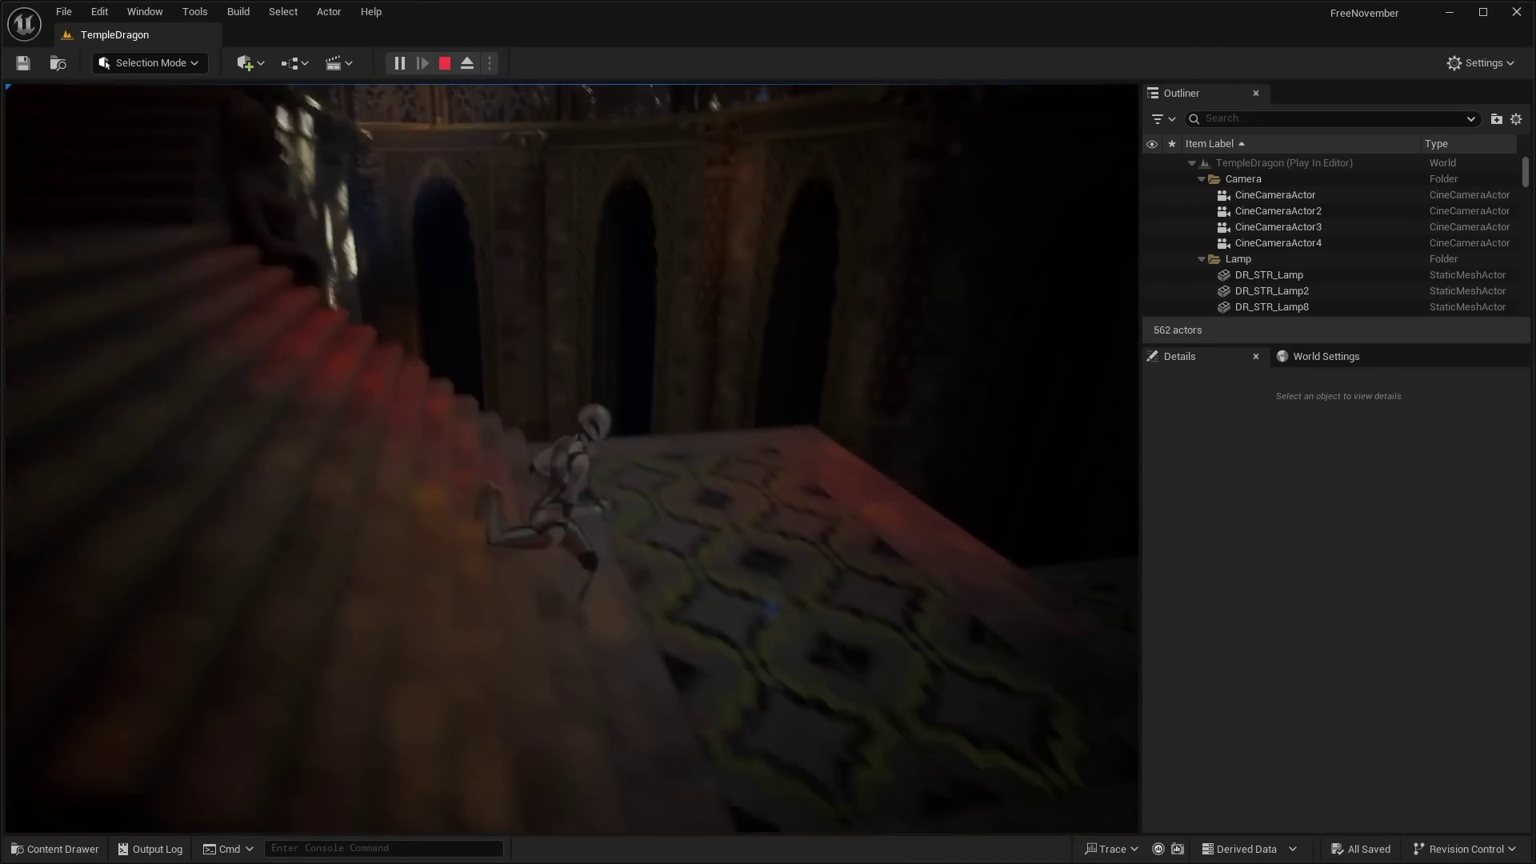
key(w)
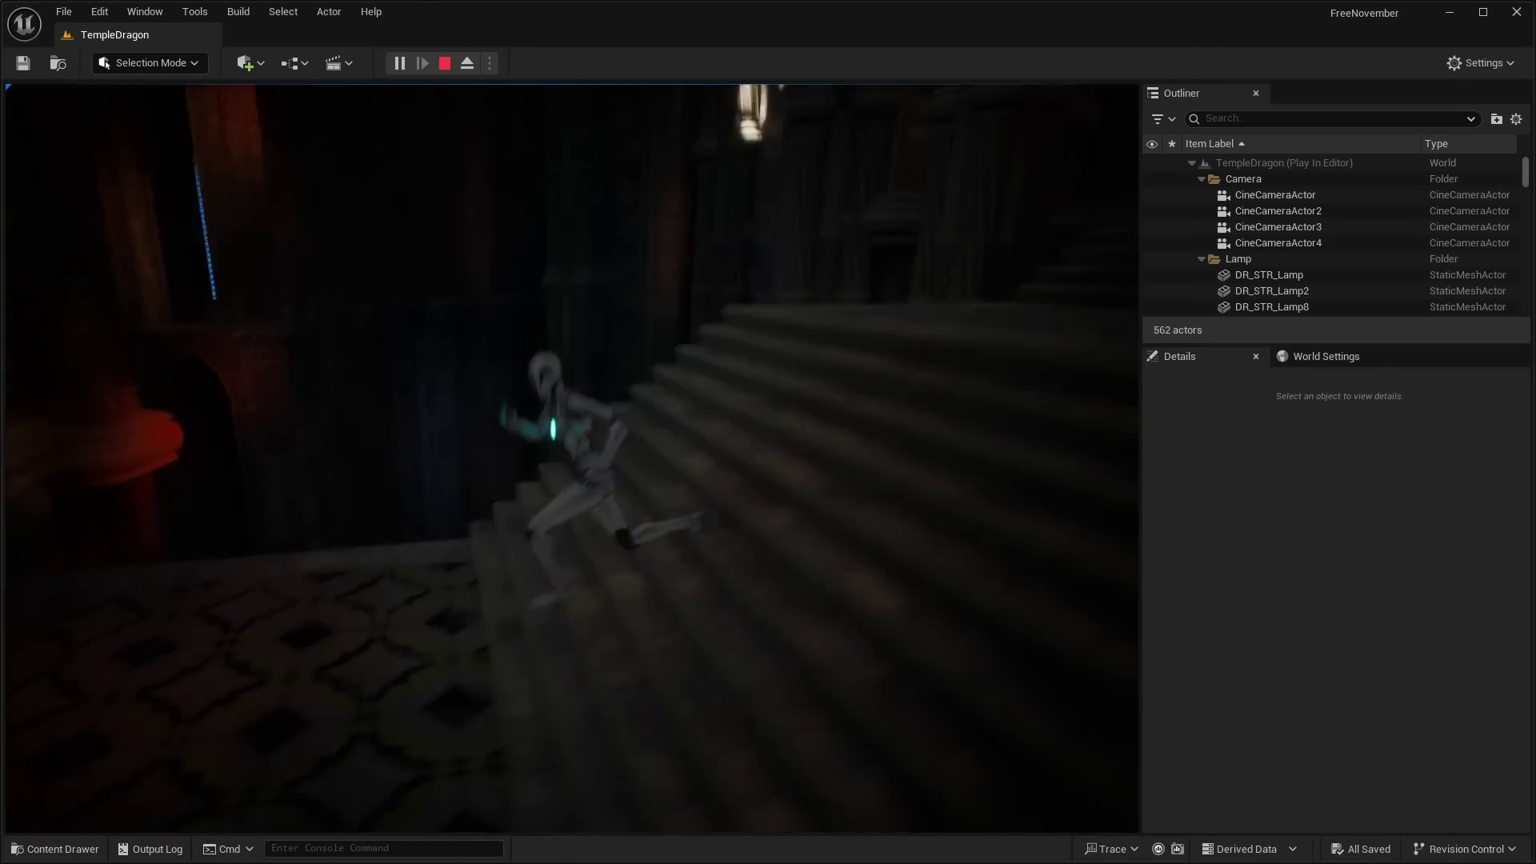
key(w)
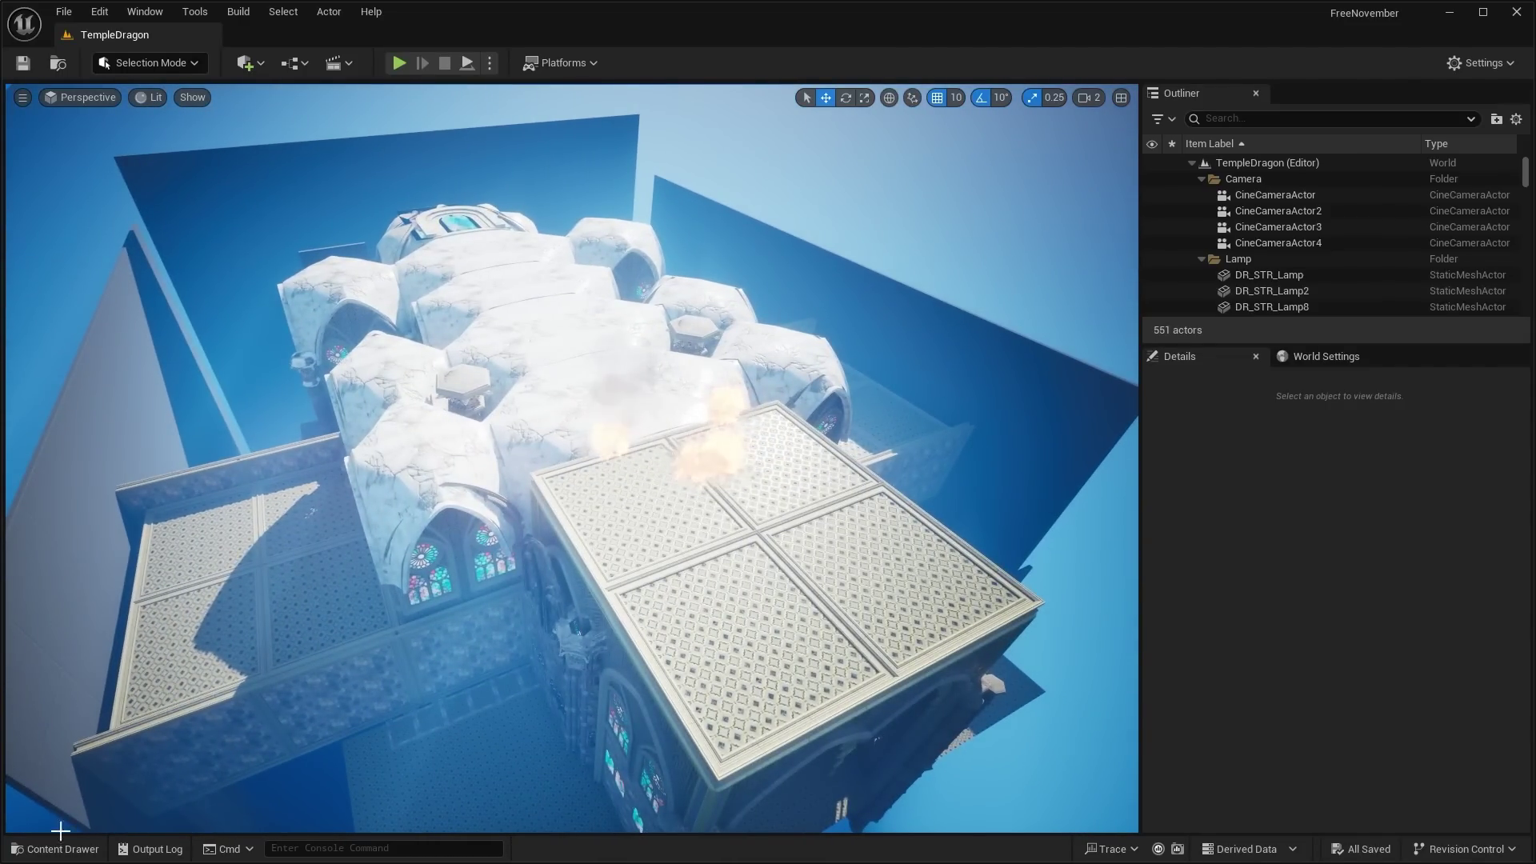
Open the Content Drawer to browse the project's folders for the GYM map.
click(56, 849)
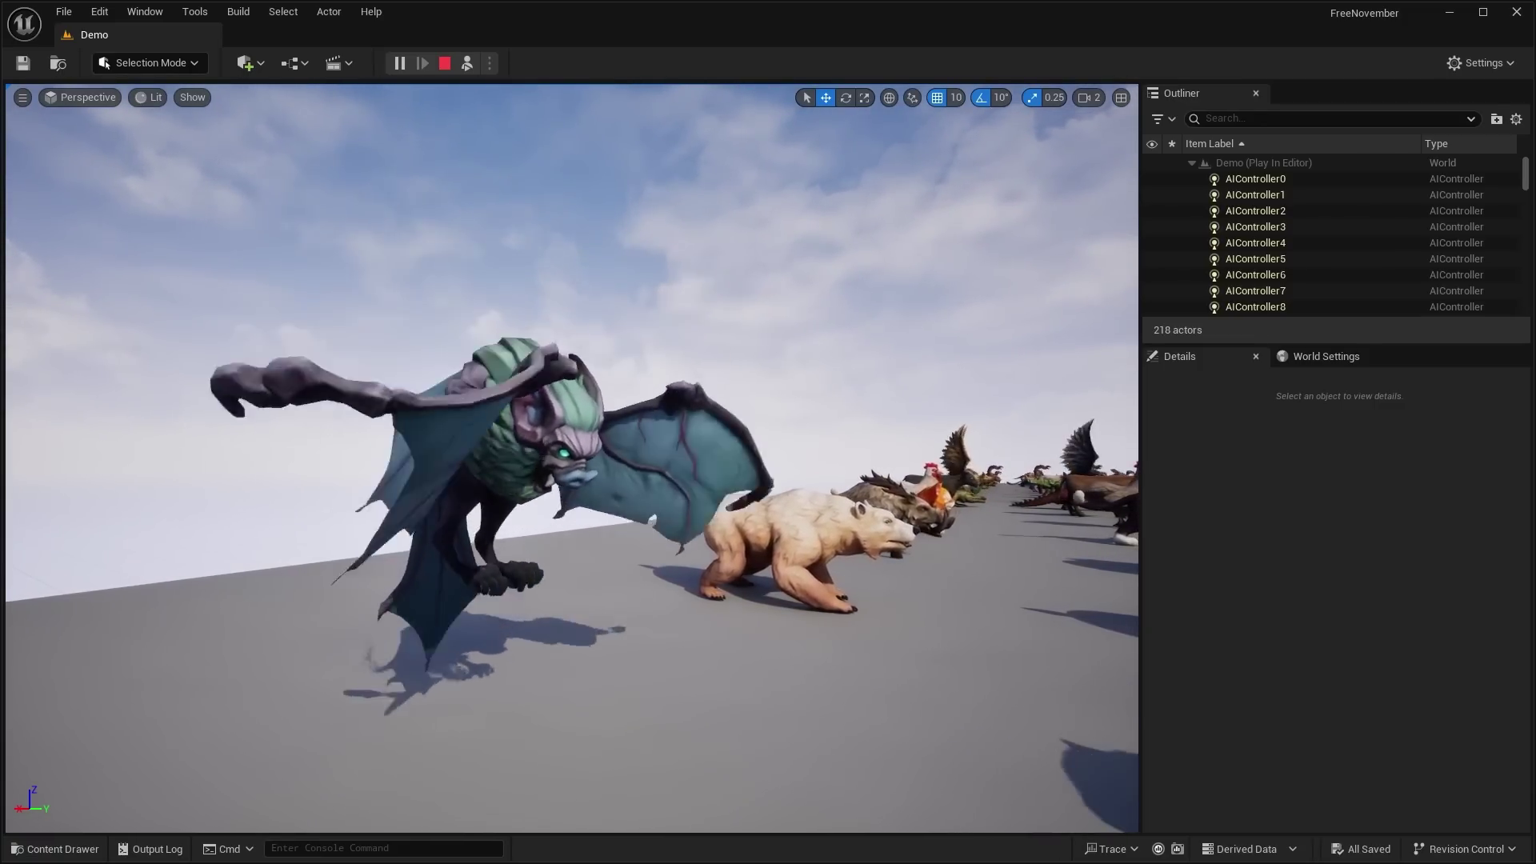
Locate the bat's blueprint, stop the Demo session, and open A_Bat_Combat_Fly_Attack for preview.
right_click(507, 301)
click(552, 346)
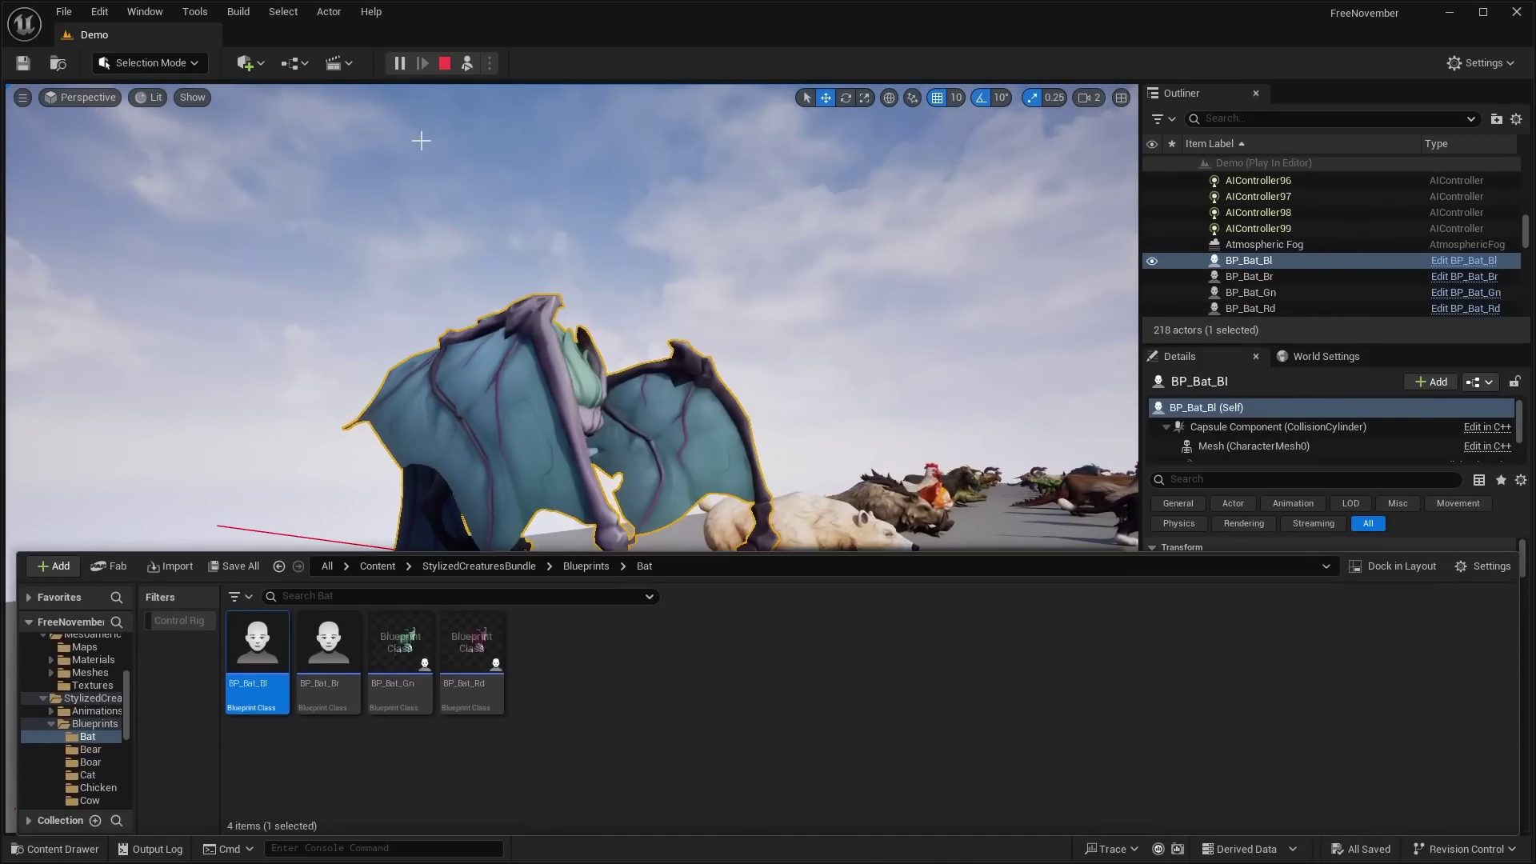
click(445, 64)
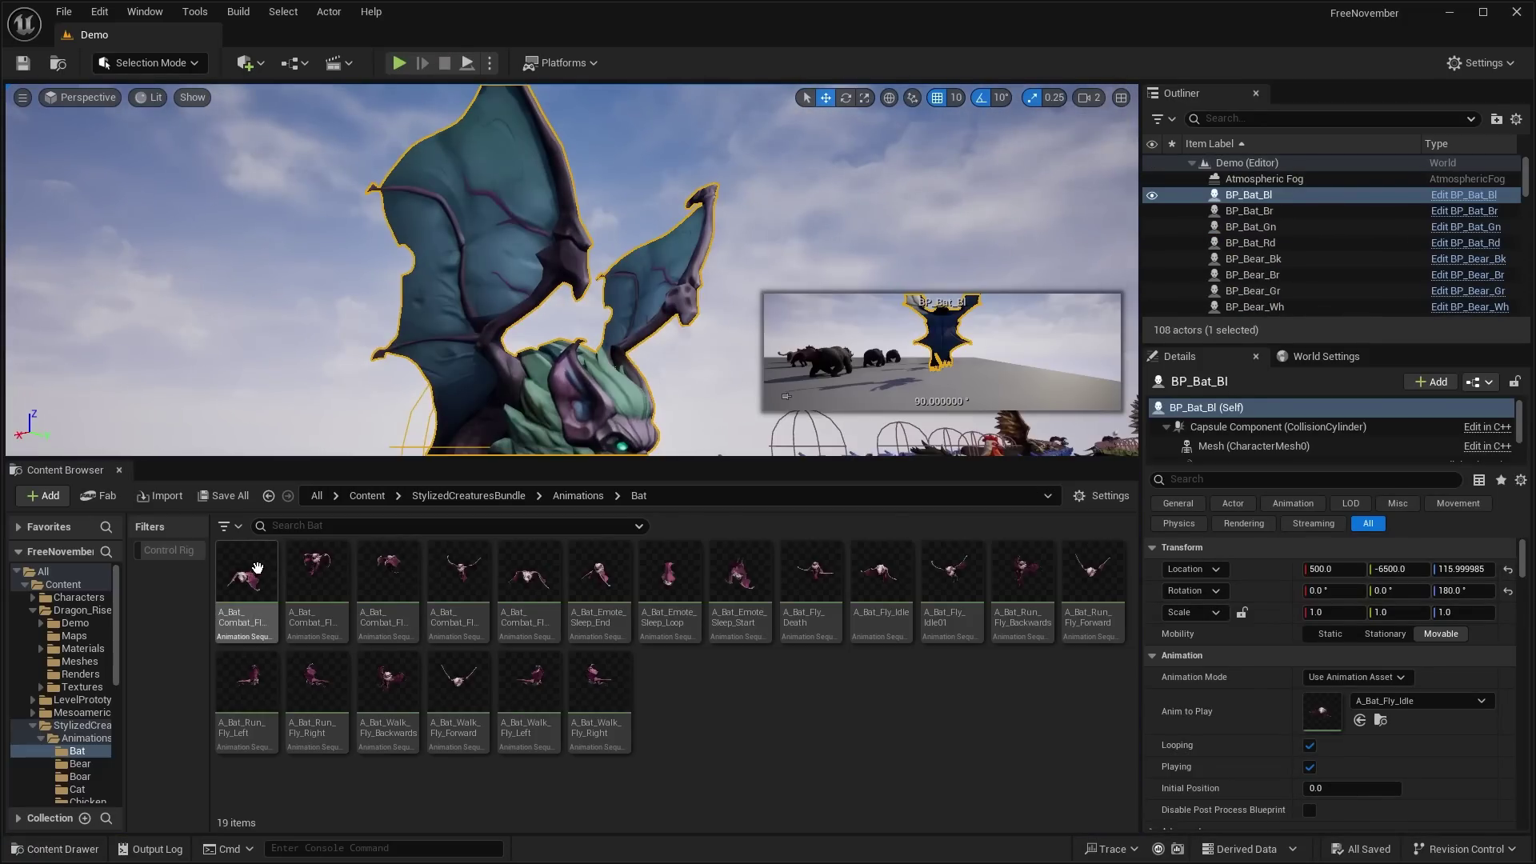
double_click(258, 569)
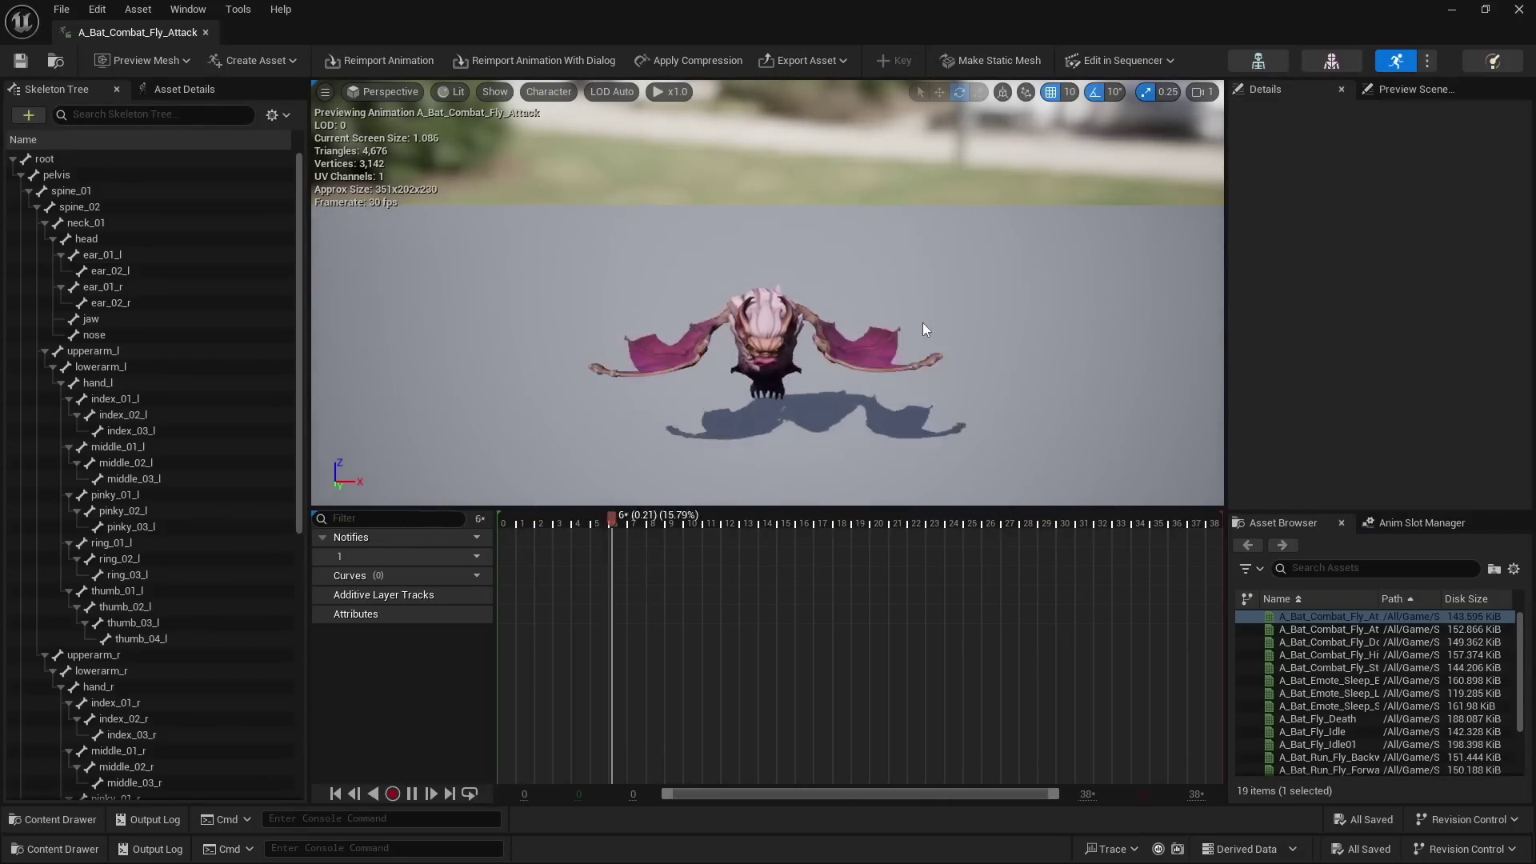
Preview the bat's Dodge, Hit, Death, Run Fly Left/Right, Idle and Walk Fly Forward animations.
click(1346, 640)
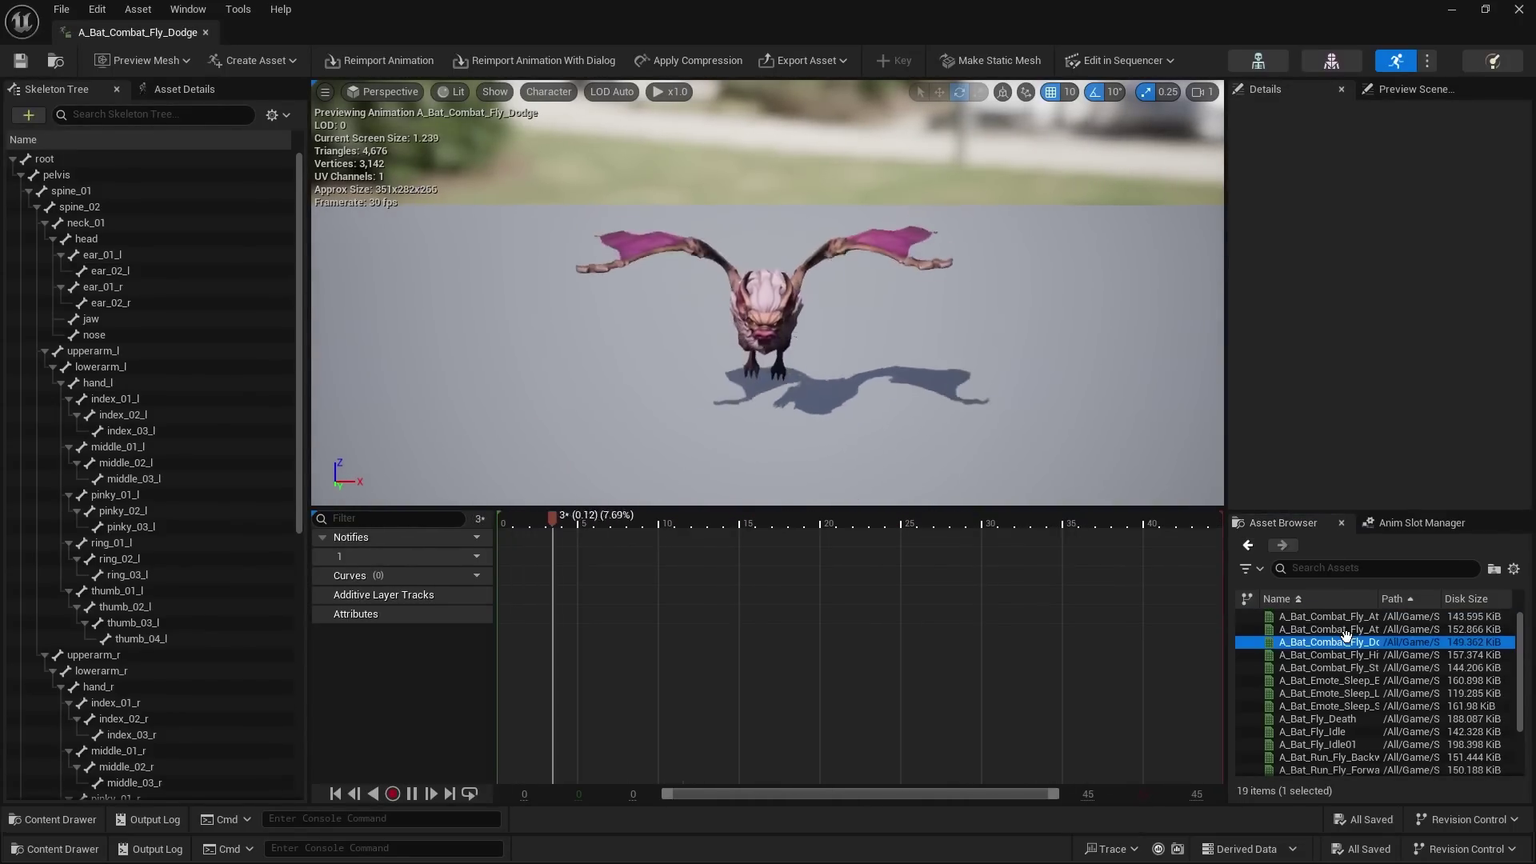
click(1352, 654)
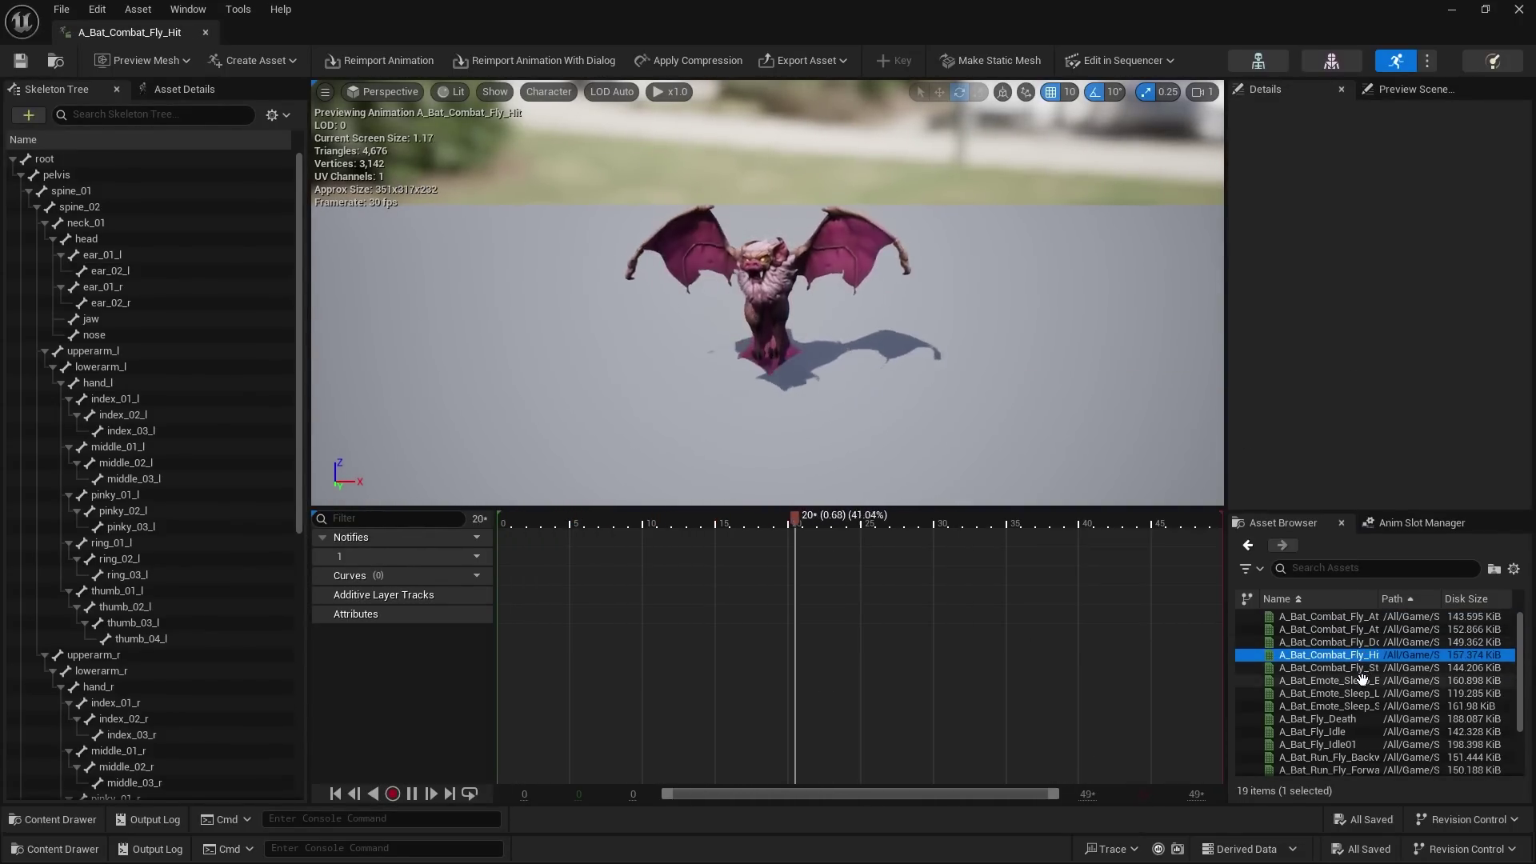
click(1352, 718)
scroll(1371, 722, down, 2)
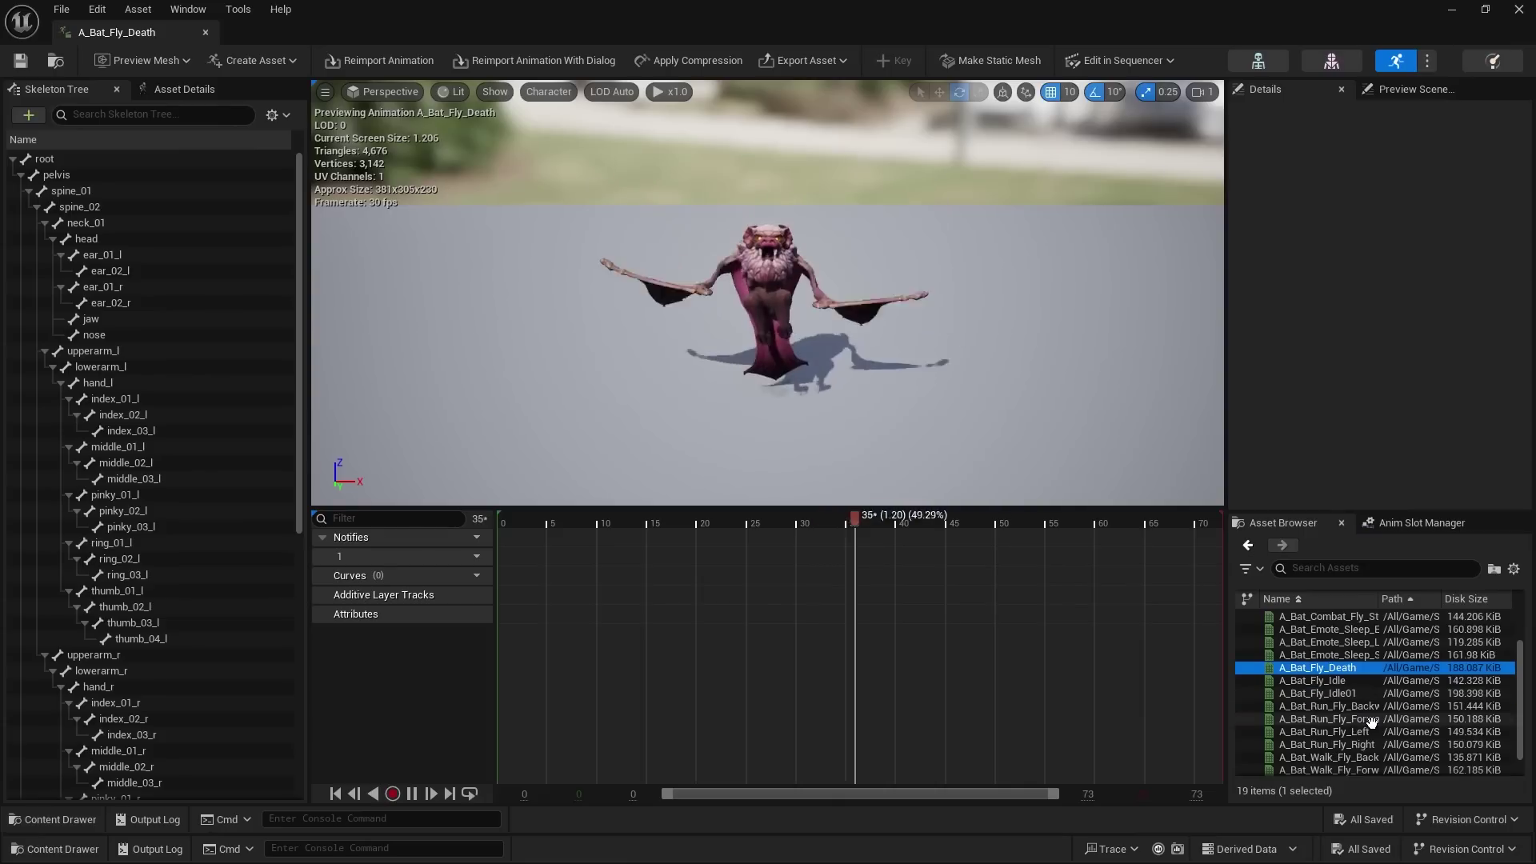
scroll(1371, 722, down, 1)
click(1354, 704)
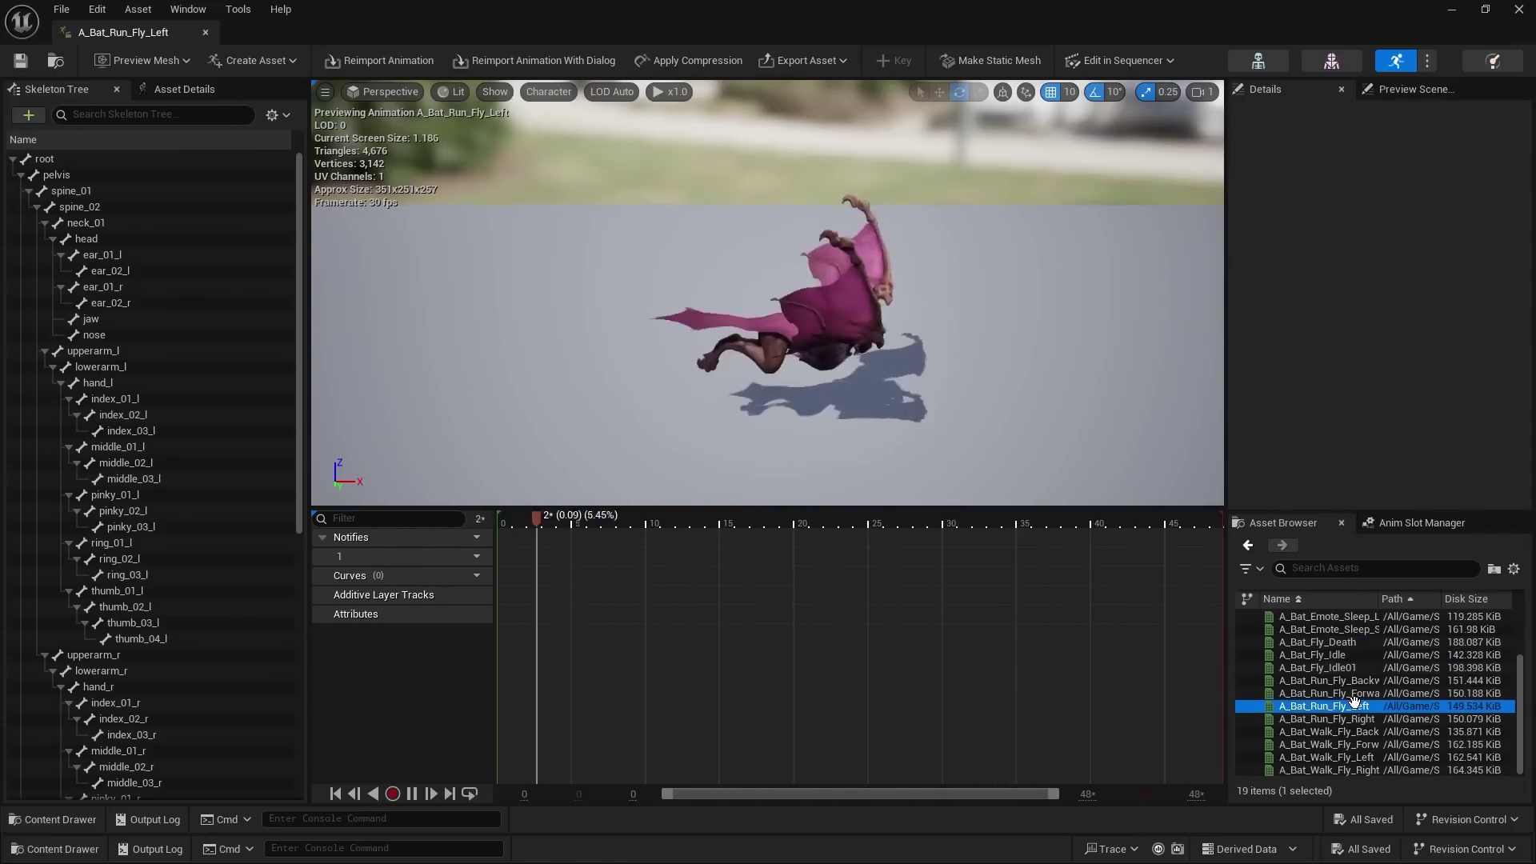
click(1354, 719)
click(1352, 655)
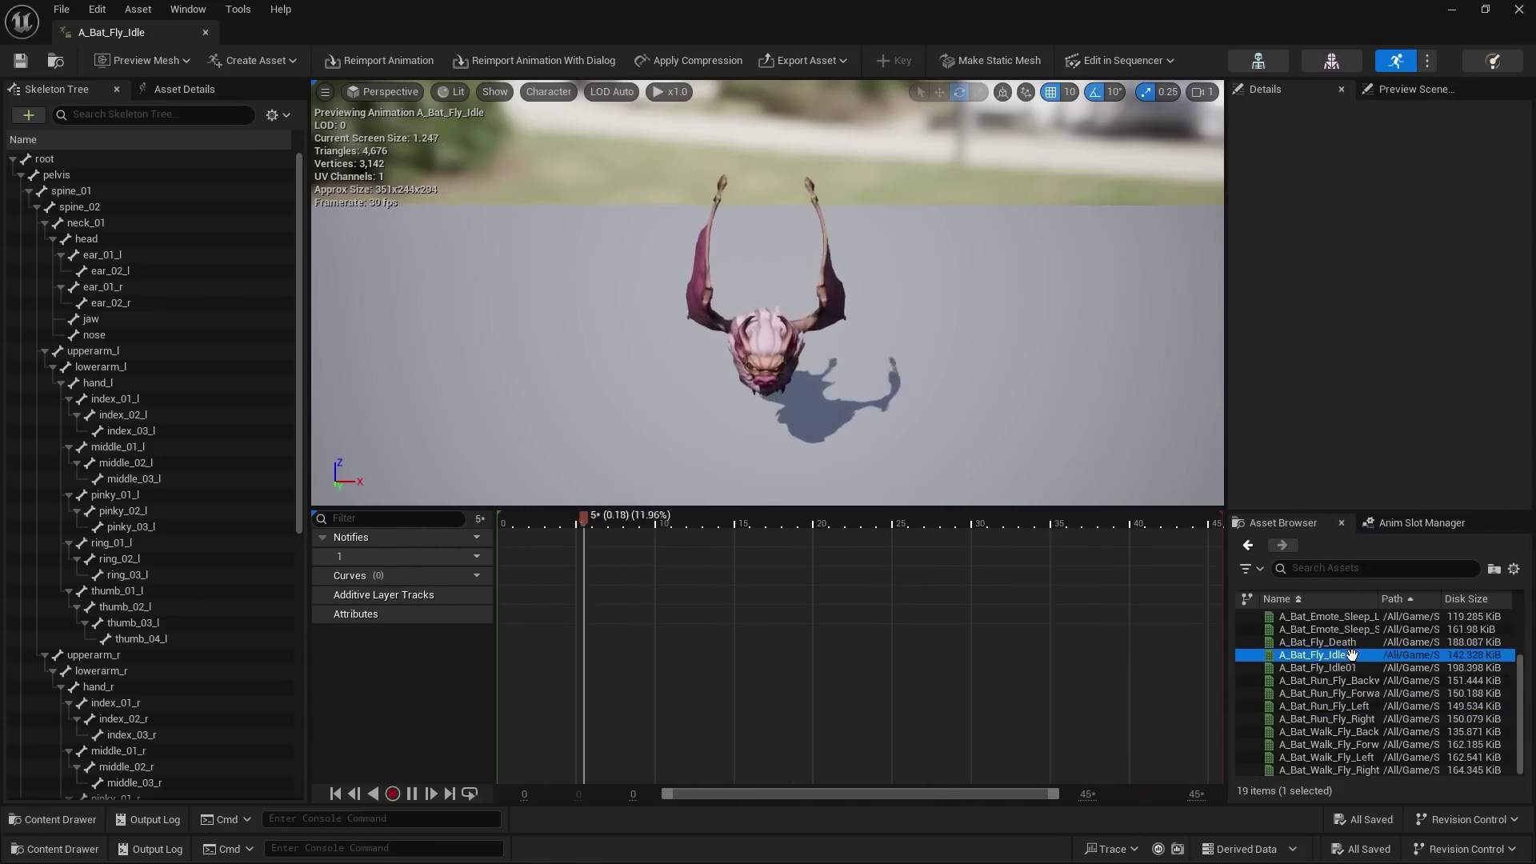
click(1360, 744)
scroll(1376, 684, up, 3)
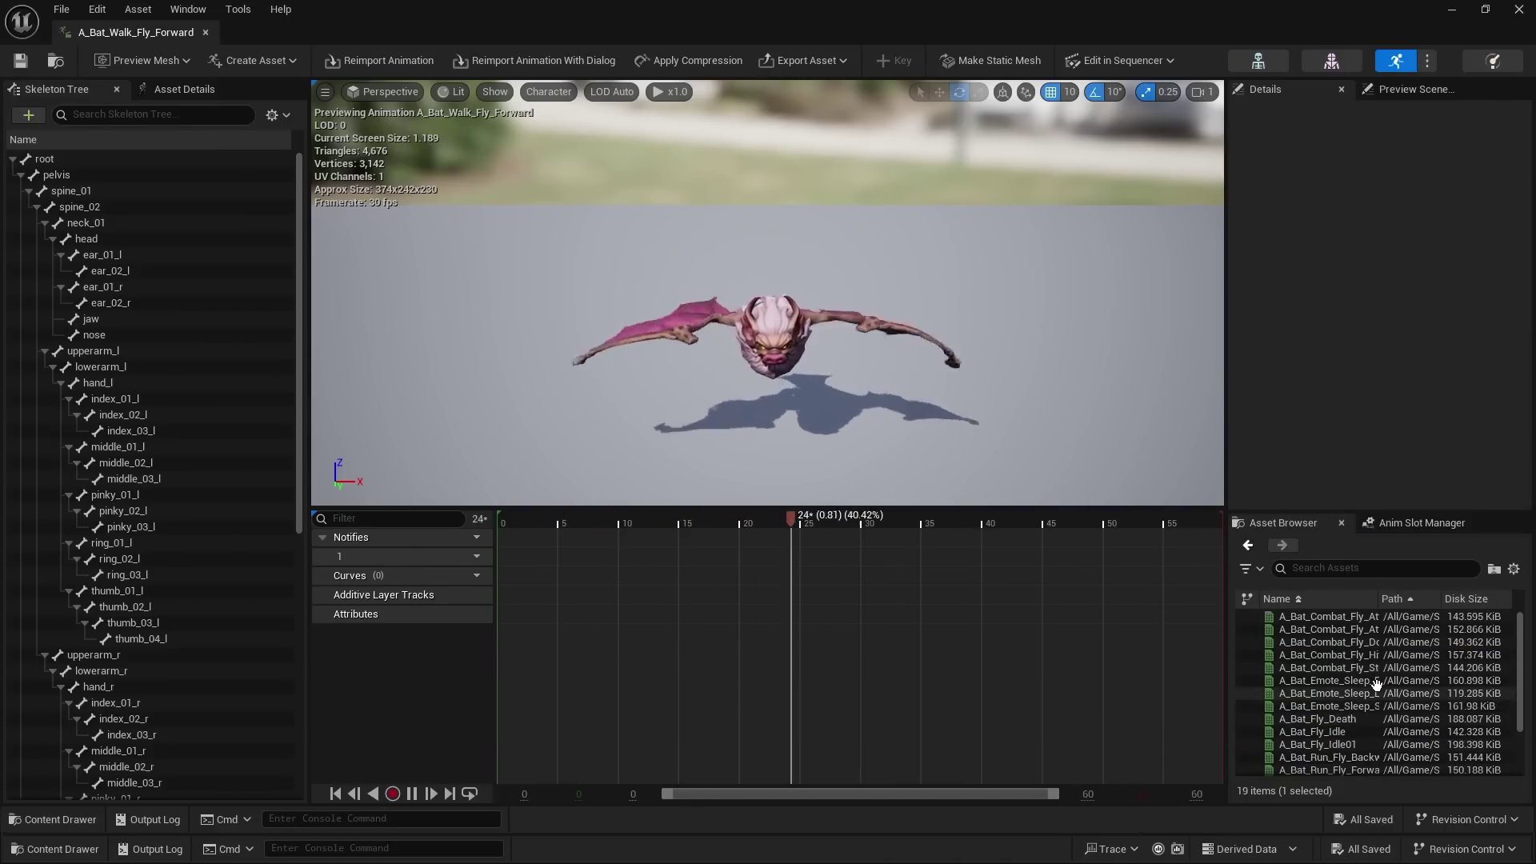
Close the bat animation editor and open A_Eagle_Combat_Fly_Attack01 from the Eagle folder.
click(205, 32)
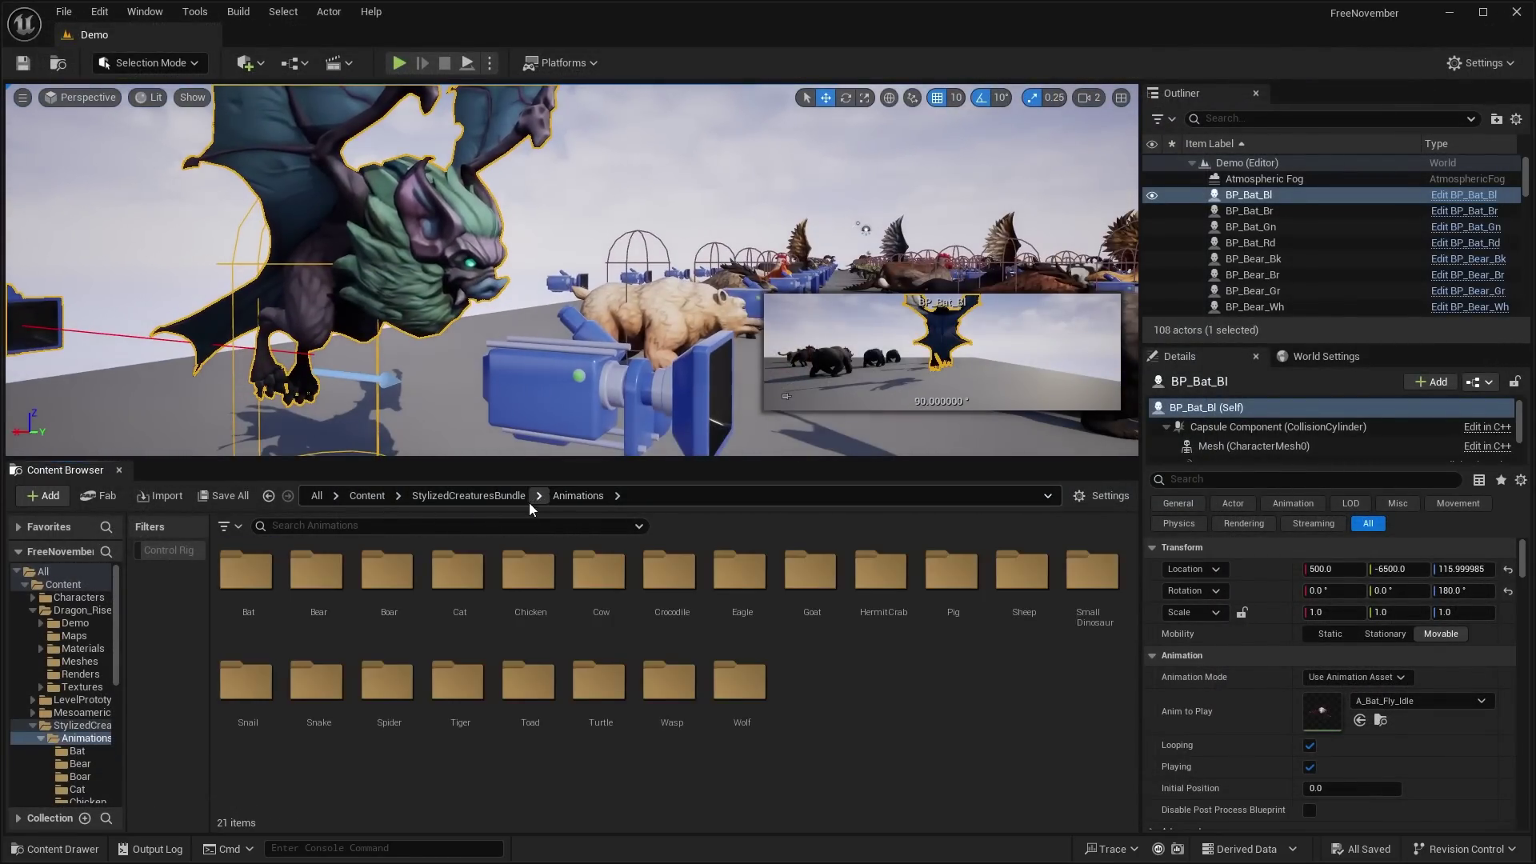
double_click(608, 583)
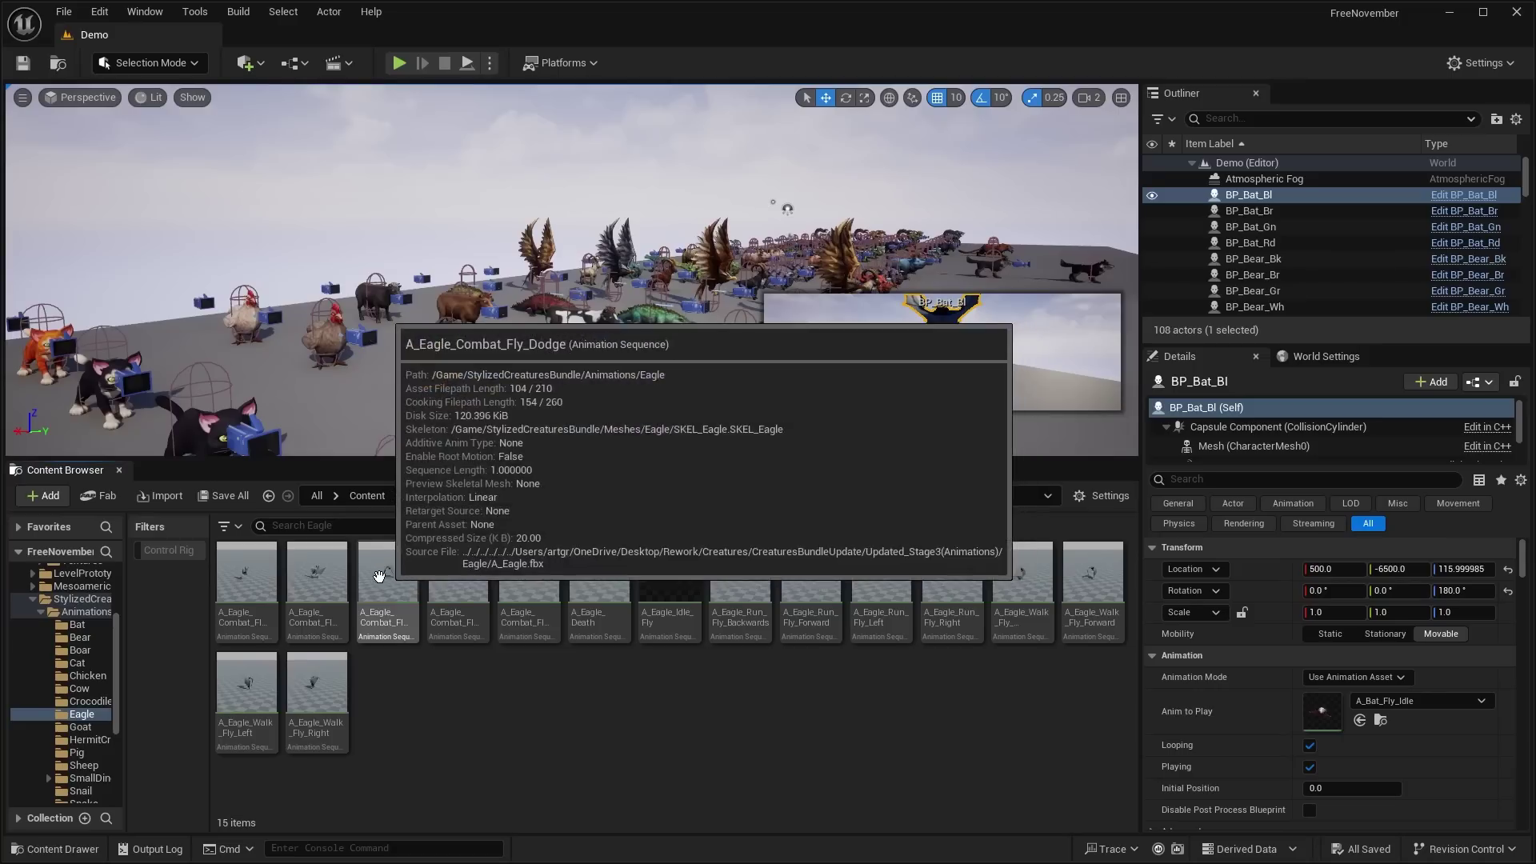
double_click(327, 623)
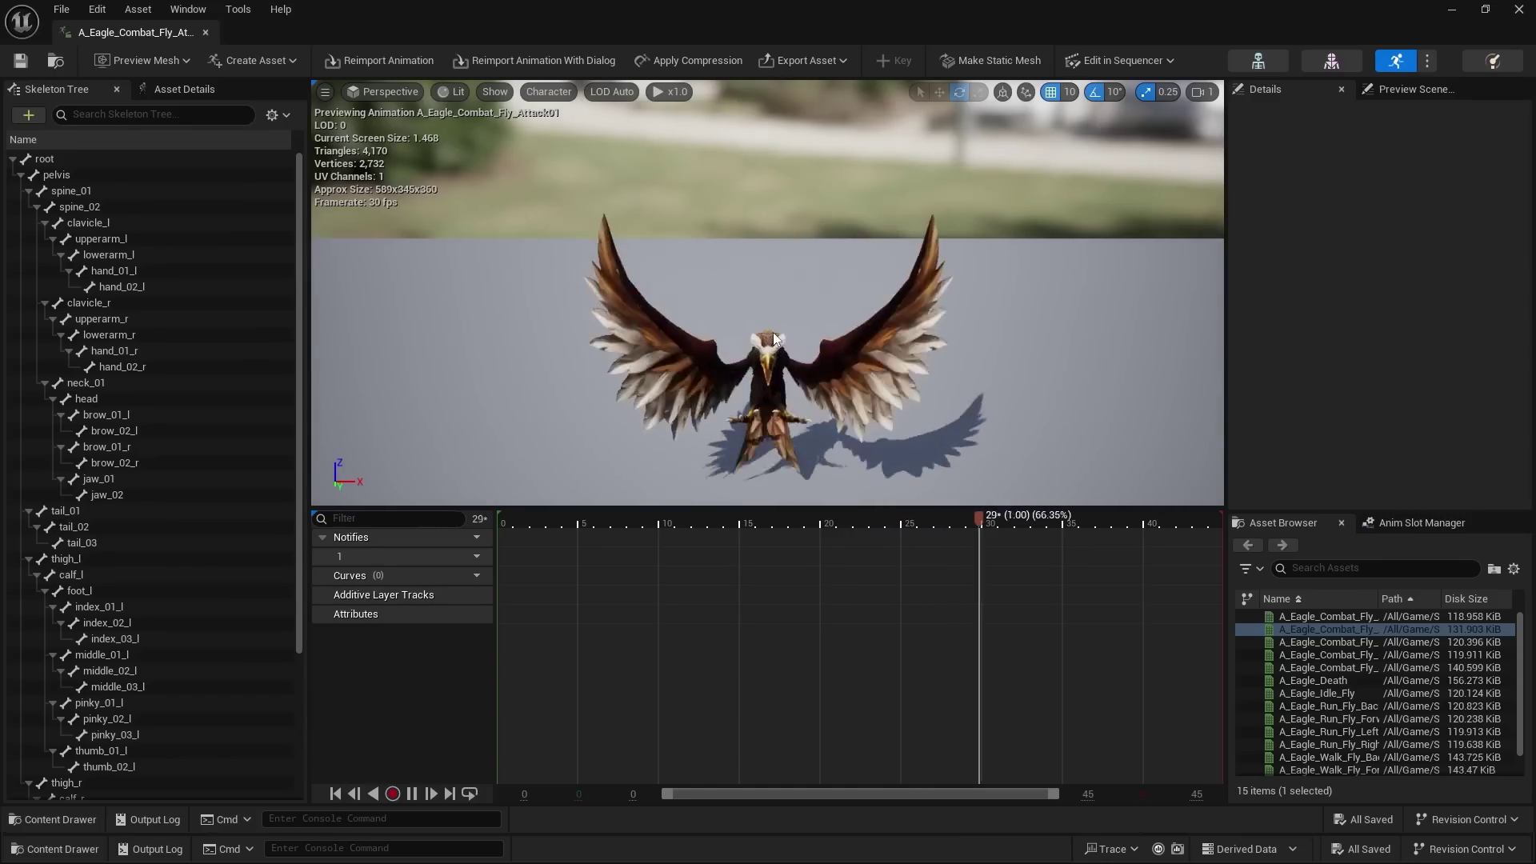
click(205, 33)
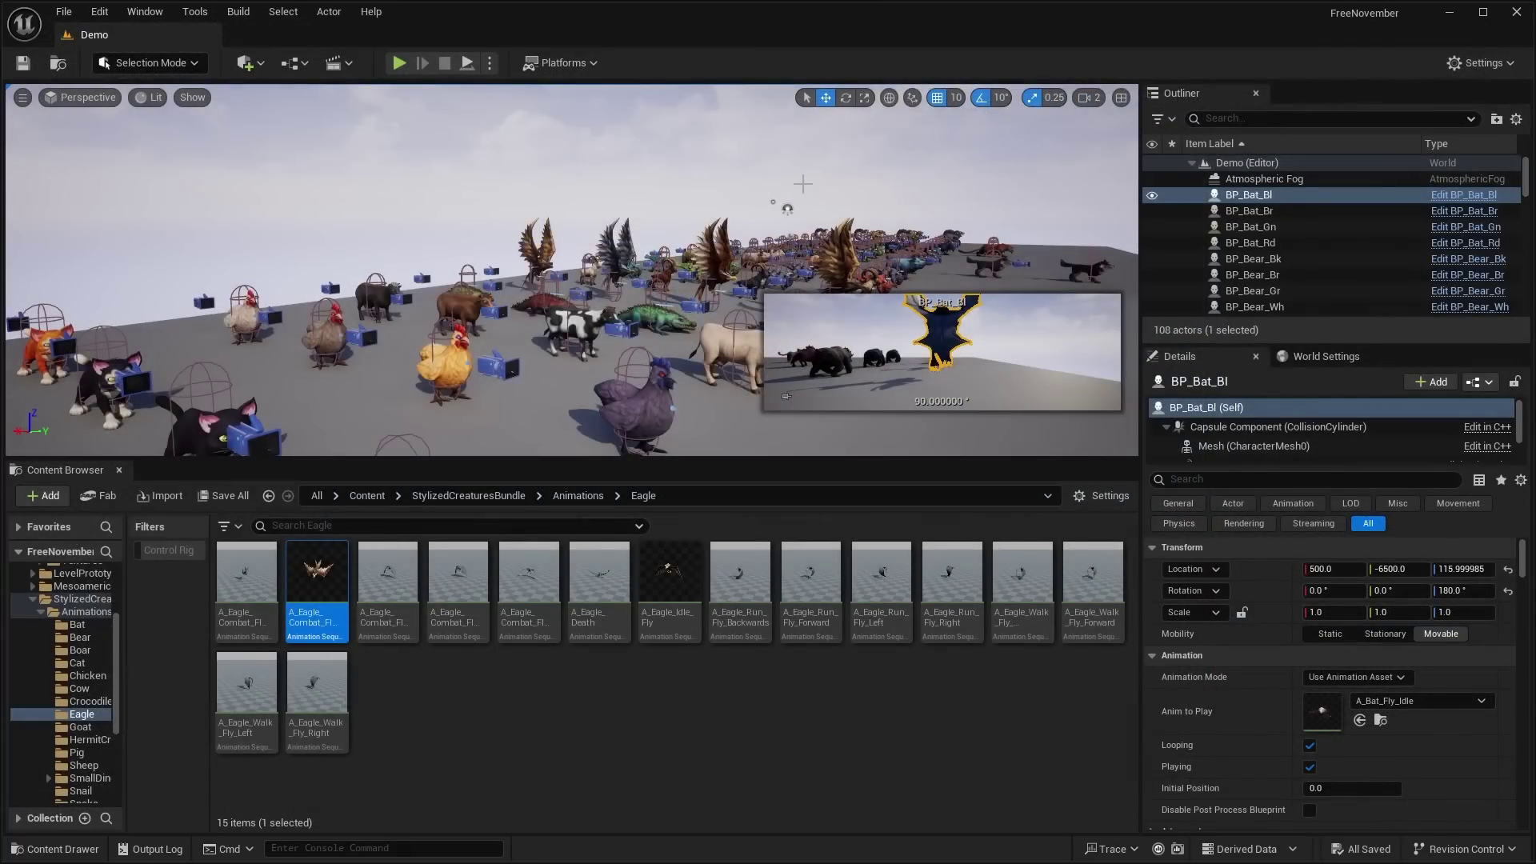